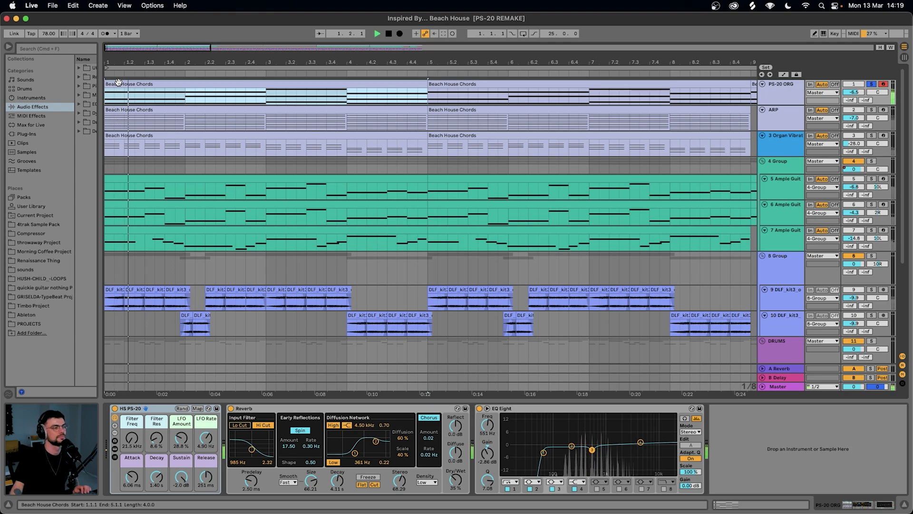
Open the first Beach House Chords clip on the PS-20 ORG track and examine its chord notes
{"action": "double_click", "coordinate": [119, 82]}
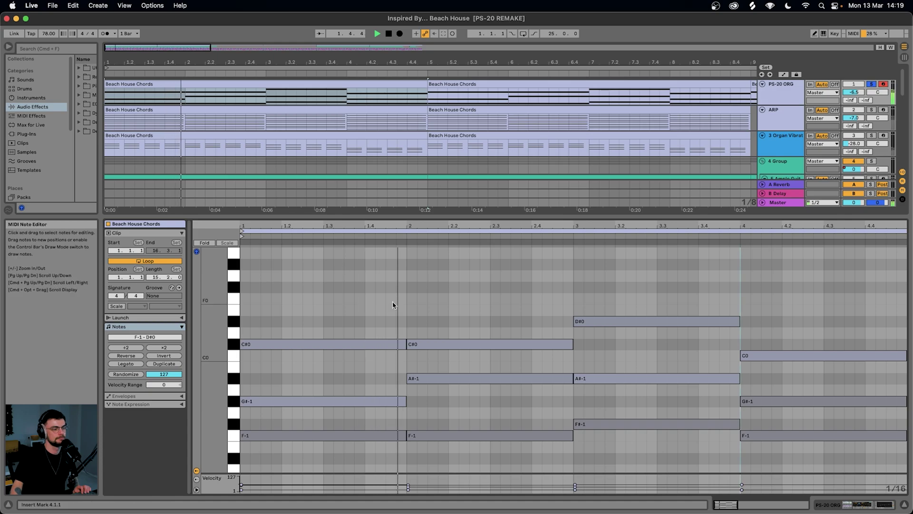
{"action": "scroll", "coordinate": [392, 301], "scroll_direction": "down", "scroll_amount": 2}
{"action": "scroll", "coordinate": [392, 304], "scroll_direction": "up", "scroll_amount": 2}
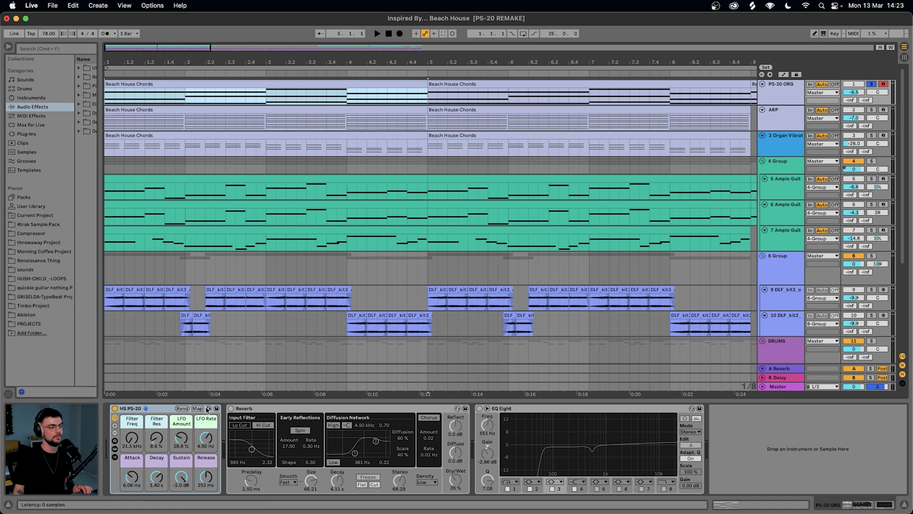
Toggle the Reverb on the PS-20 ORG track to compare the sound, leaving it and the EQ Eight switched on
{"action": "left_click", "coordinate": [231, 409]}
{"action": "left_click", "coordinate": [479, 408]}
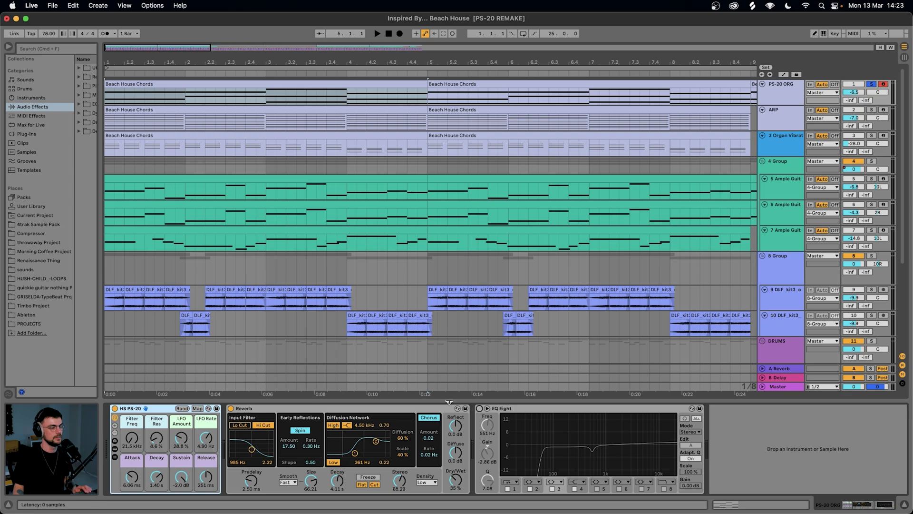
{"action": "left_click", "coordinate": [231, 409]}
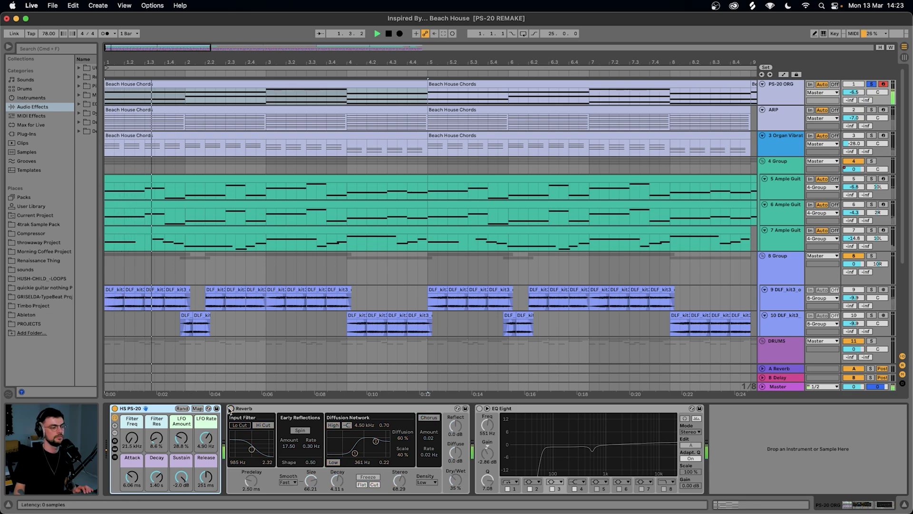
{"action": "left_click", "coordinate": [232, 408]}
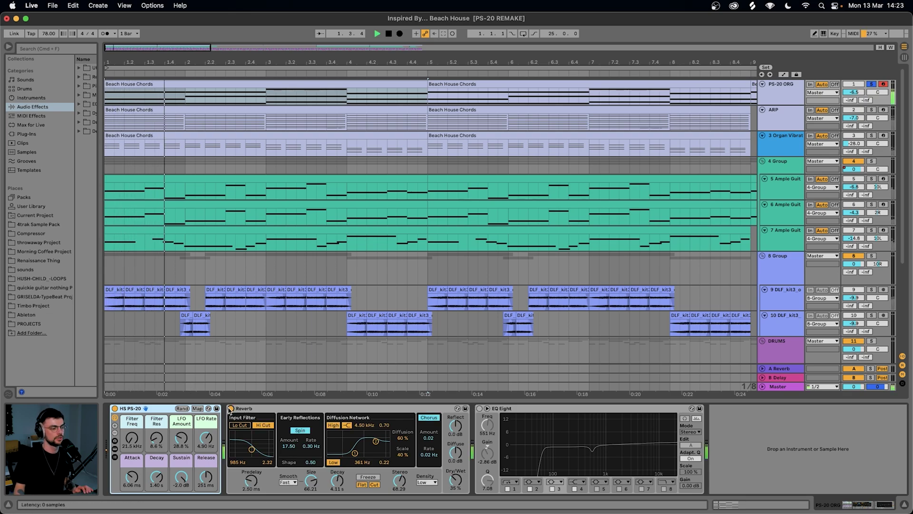
{"action": "left_click", "coordinate": [480, 409]}
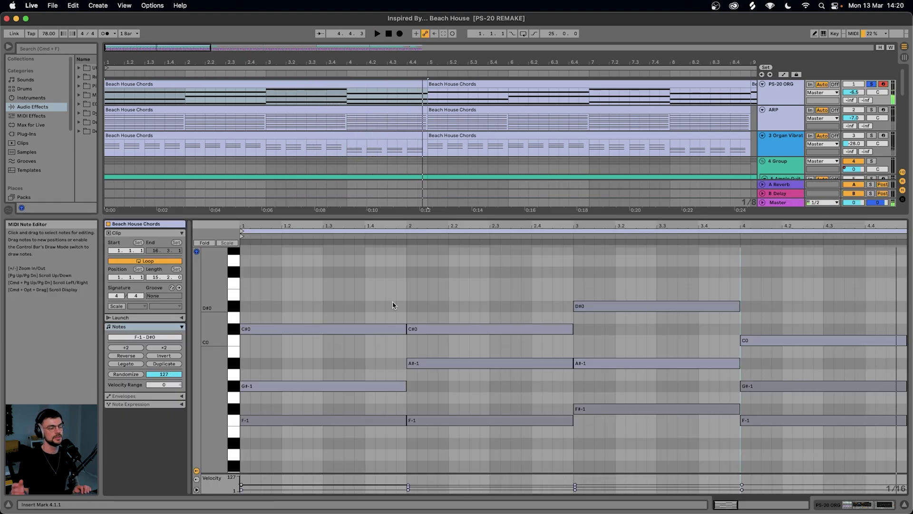
Highlight the F-1 notes and the C#0 notes shared by the first two organ chords
{"action": "left_click_drag", "start_coordinate": [393, 412], "coordinate": [452, 447]}
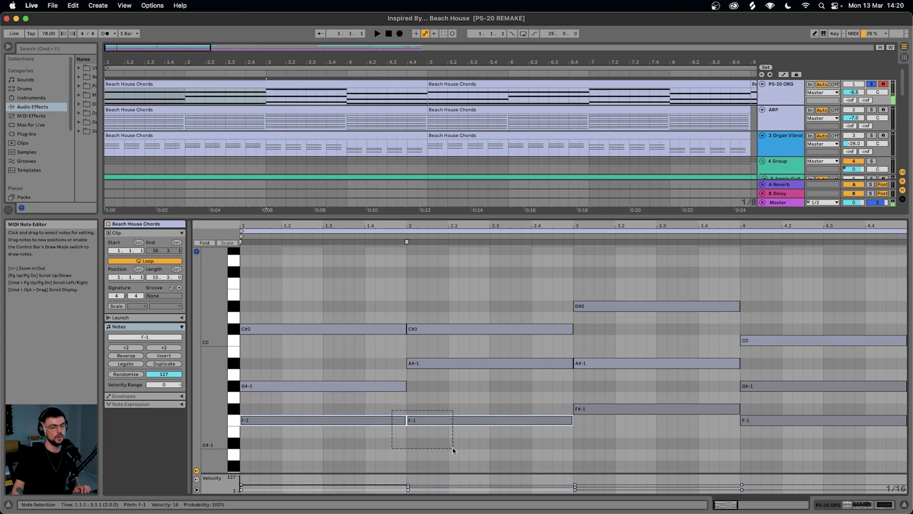
{"action": "left_click_drag", "start_coordinate": [526, 341], "coordinate": [391, 293]}
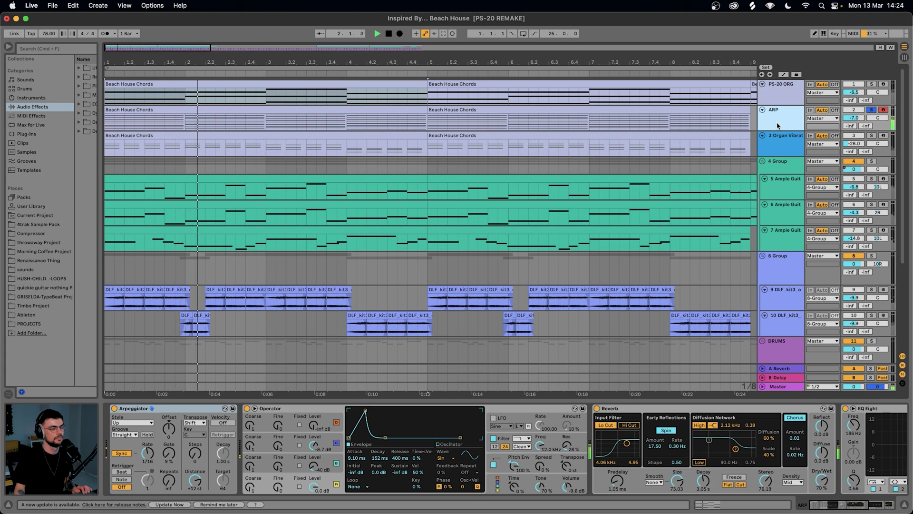
Open the first Beach House Chords clip on the ARP track and examine its stacked chord notes
{"action": "double_click", "coordinate": [312, 114]}
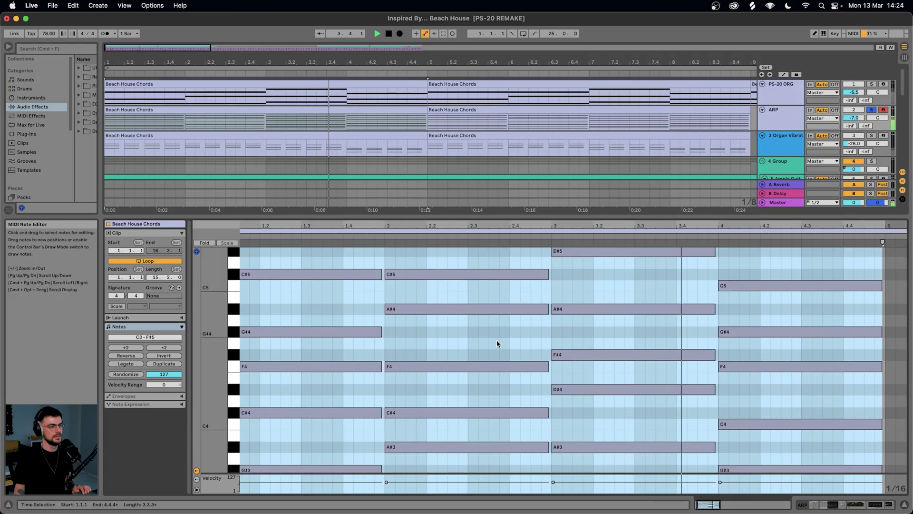
{"action": "scroll", "coordinate": [497, 340], "scroll_direction": "down", "scroll_amount": 5}
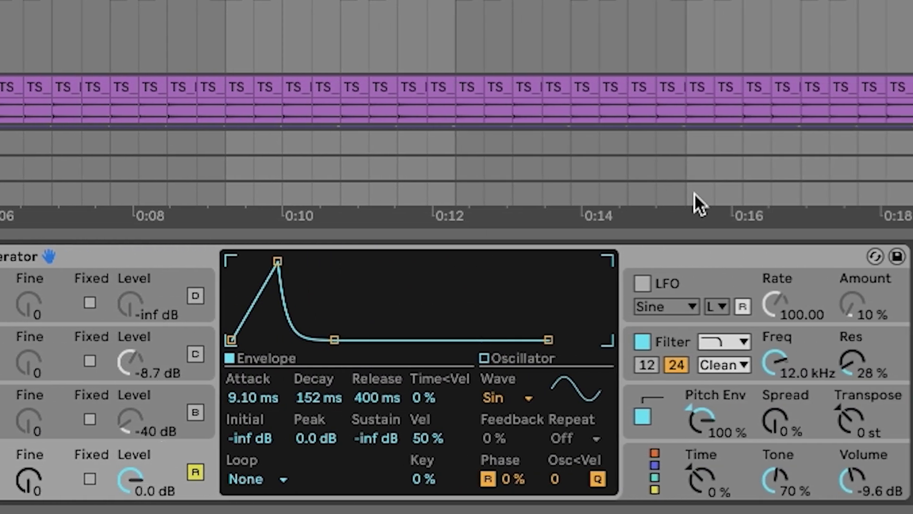
Set Operator's Pitch Env amount to 100 % on the ARP track
{"action": "left_click", "coordinate": [700, 420]}
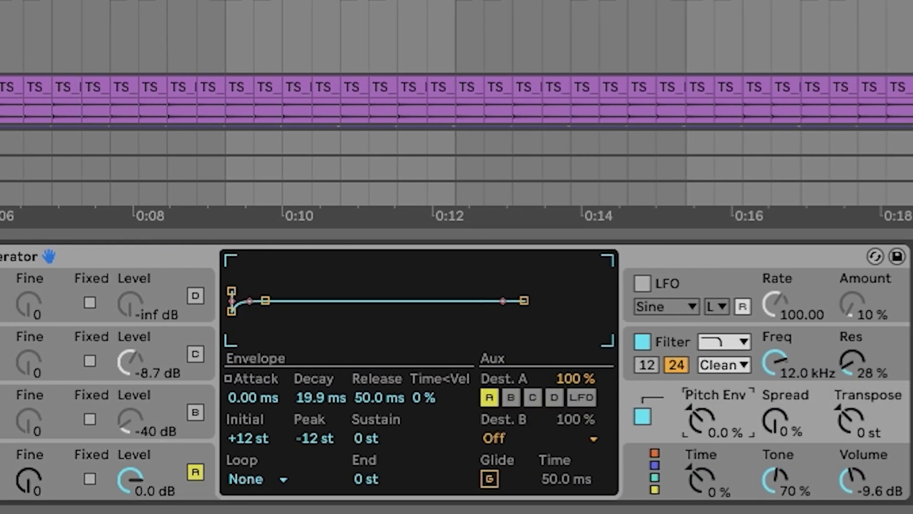
{"action": "type", "text": "100"}
{"action": "key", "text": "Return"}
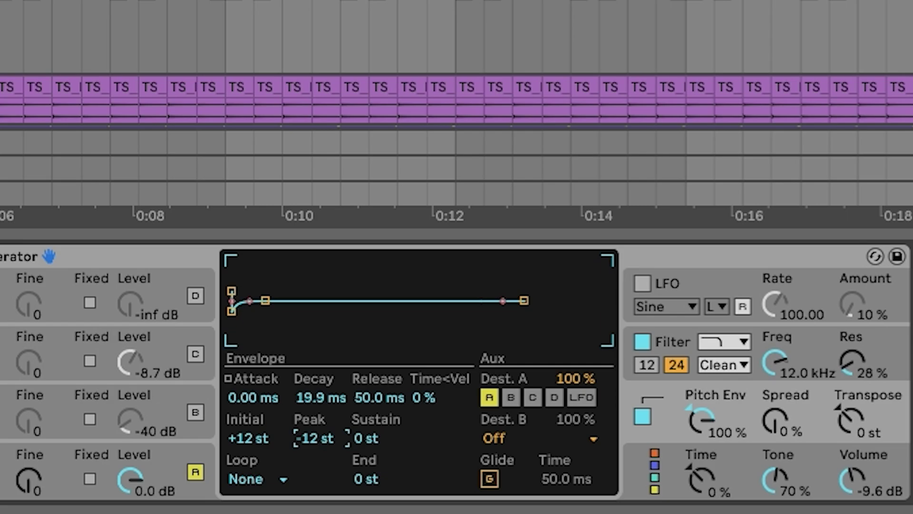
Switch on oscillators B and C in the ARP track's Operator
{"action": "left_click", "coordinate": [171, 419]}
{"action": "left_click", "coordinate": [191, 410]}
{"action": "left_click", "coordinate": [196, 354]}
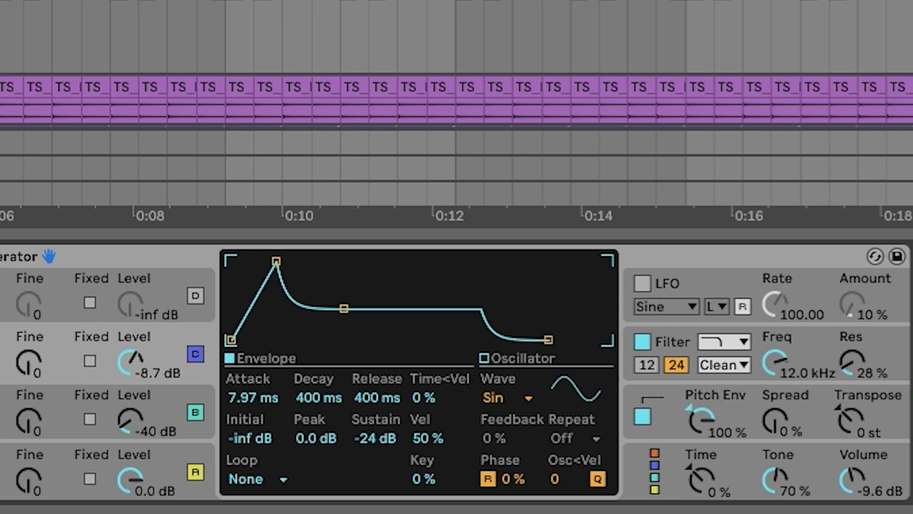
Switch on the Chorus-Ensemble that follows the EQ Eight in the ARP track's device chain
{"action": "scroll", "coordinate": [456, 371], "scroll_direction": "right", "scroll_amount": 5}
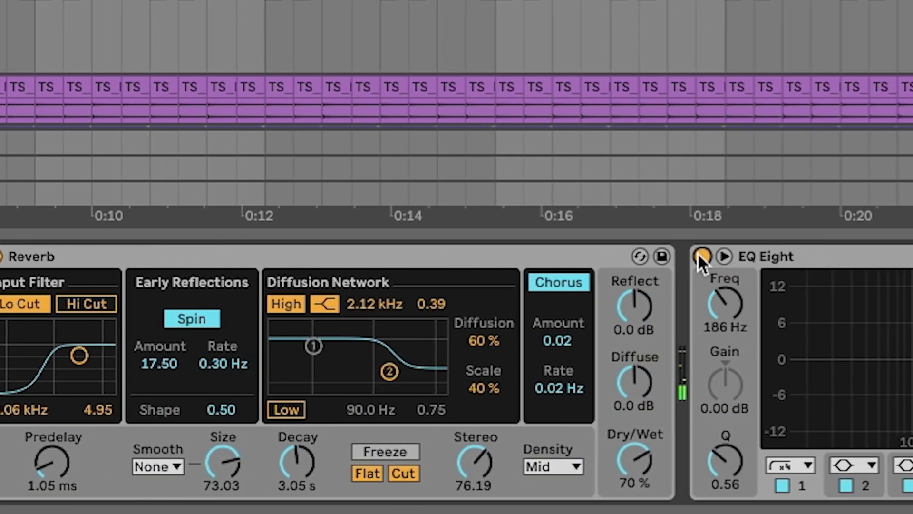
{"action": "scroll", "coordinate": [871, 257], "scroll_direction": "right", "scroll_amount": 3}
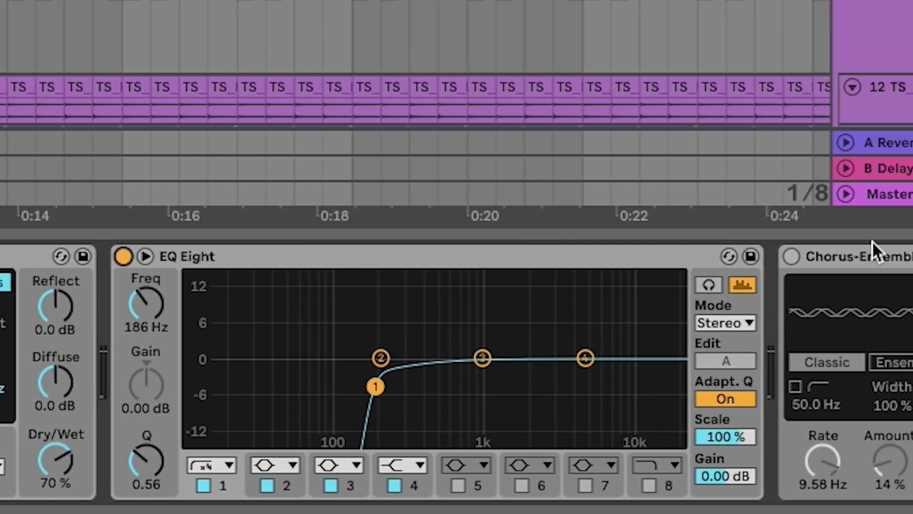
{"action": "left_click", "coordinate": [791, 256]}
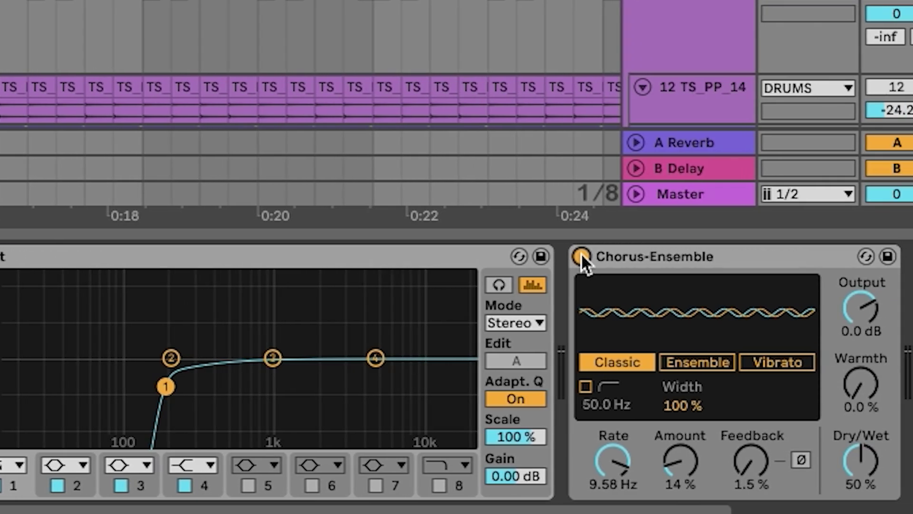
{"action": "scroll", "coordinate": [610, 280], "scroll_direction": "left", "scroll_amount": 5}
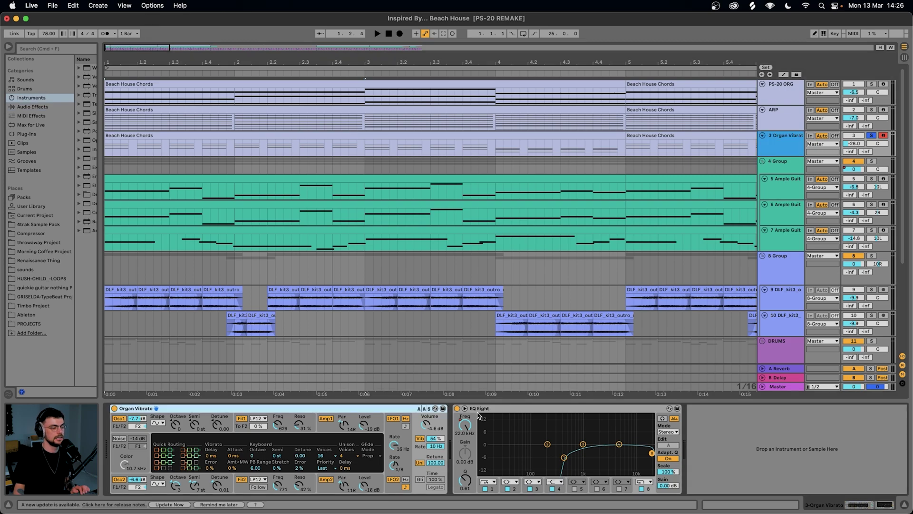
Select the Organ Vibrato track's EQ Eight and play the track's first Beach House Chords clip
{"action": "left_click", "coordinate": [477, 415]}
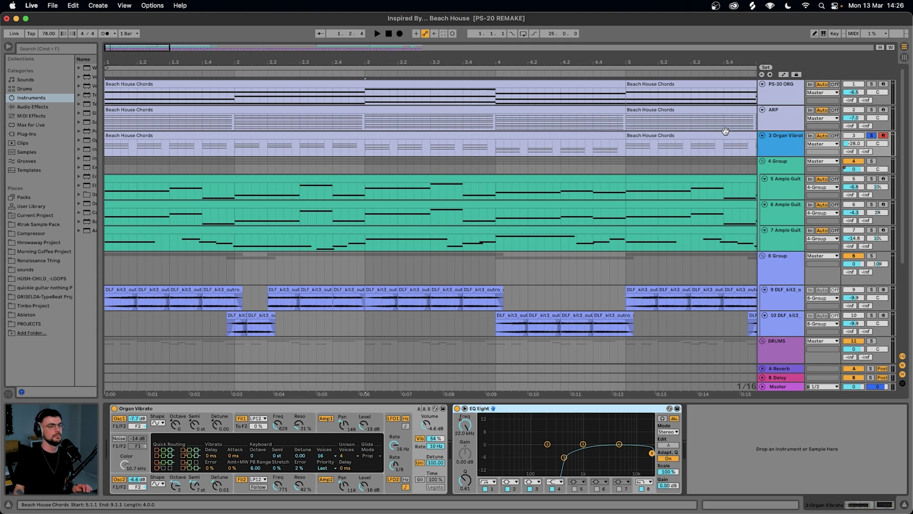
{"action": "left_click", "coordinate": [229, 135]}
{"action": "key", "text": "space"}
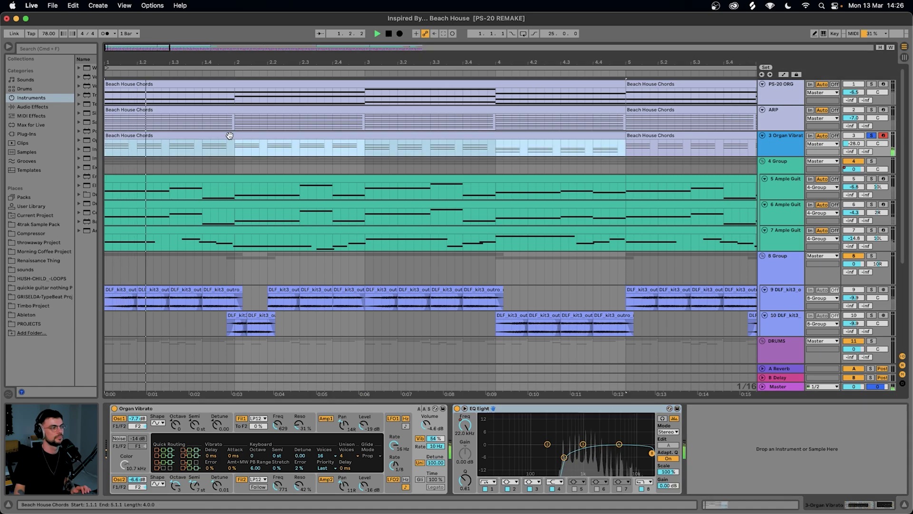
Solo the PS-20 ORG track alongside Organ Vibrato, and toggle Organ Vibrato's solo to compare the layers during playback
{"action": "left_click", "coordinate": [872, 84]}
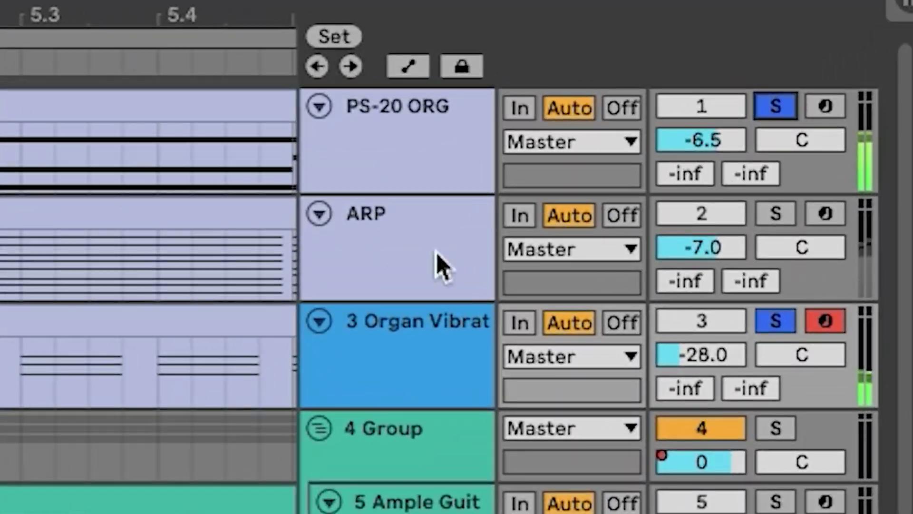
{"action": "left_click", "coordinate": [786, 319]}
{"action": "left_click", "coordinate": [785, 322]}
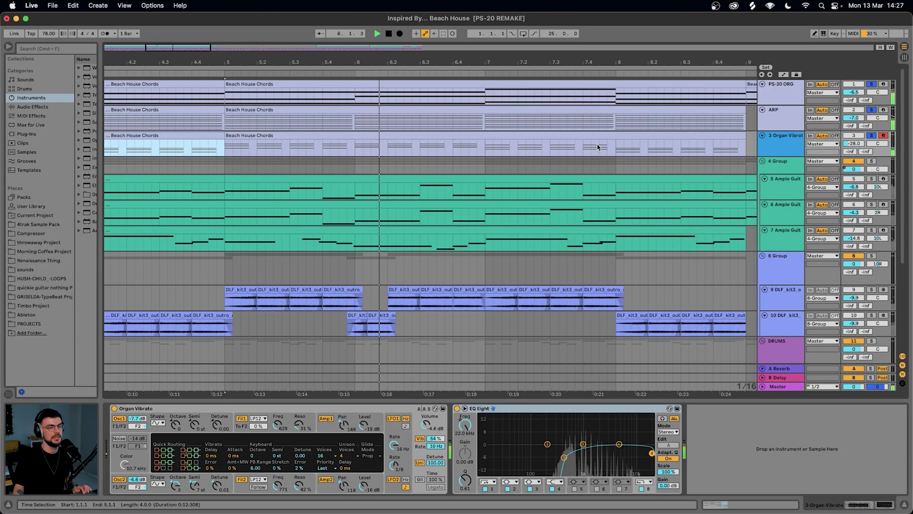
{"action": "key", "text": "z"}
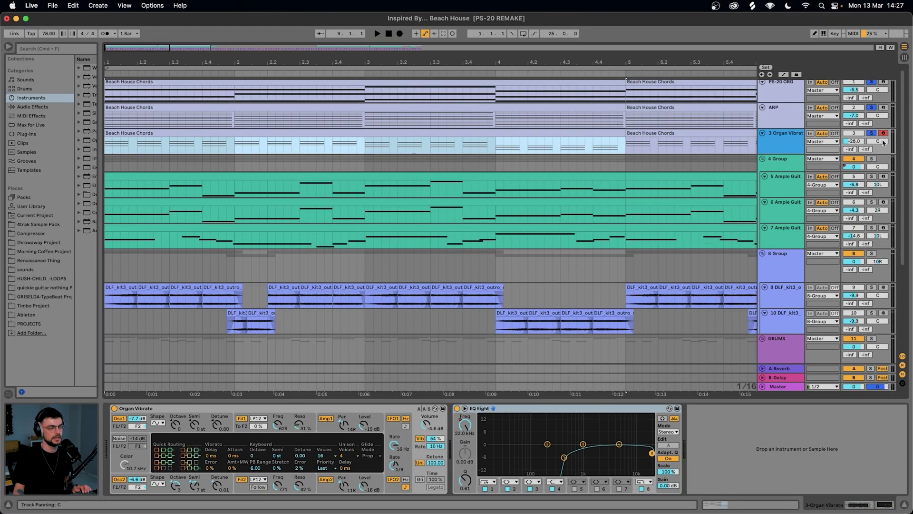
Check the Ample Guitar SH instrument on track 5, and open its MIDI clip to play and examine the melody
{"action": "left_click", "coordinate": [779, 177]}
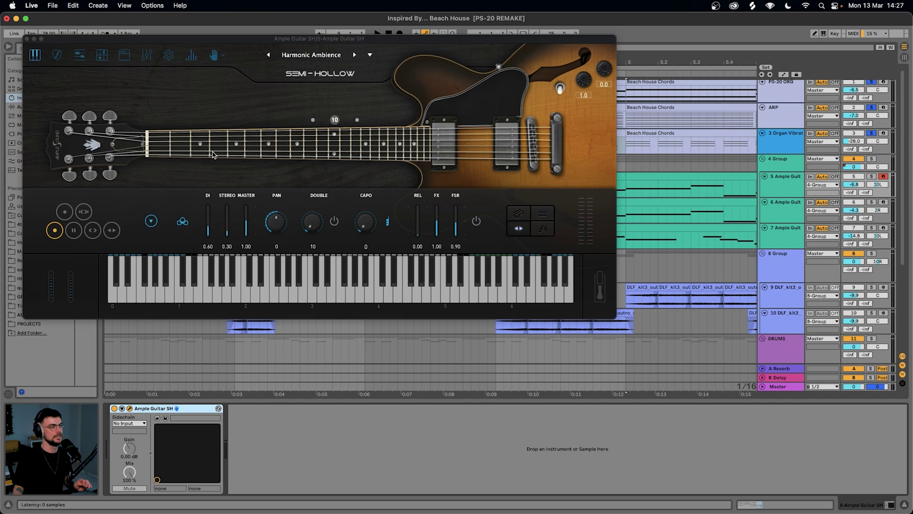
{"action": "left_click", "coordinate": [28, 38]}
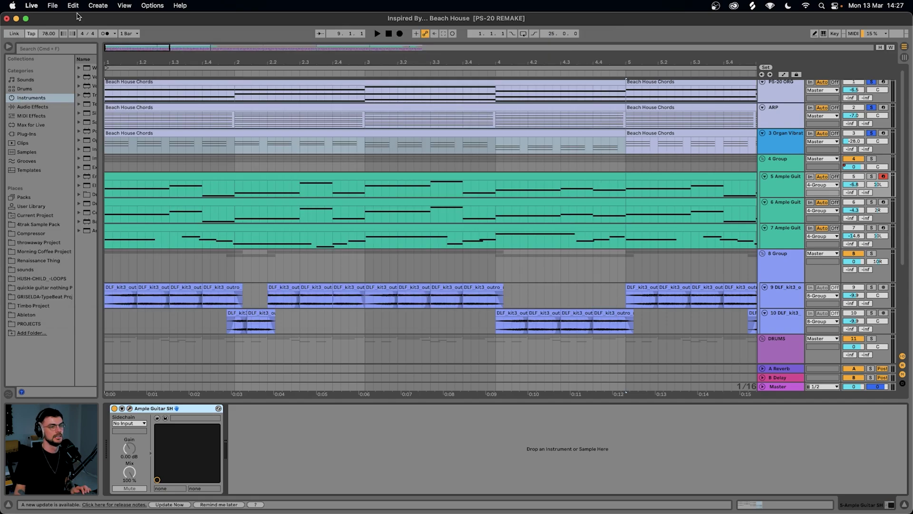
{"action": "double_click", "coordinate": [163, 175]}
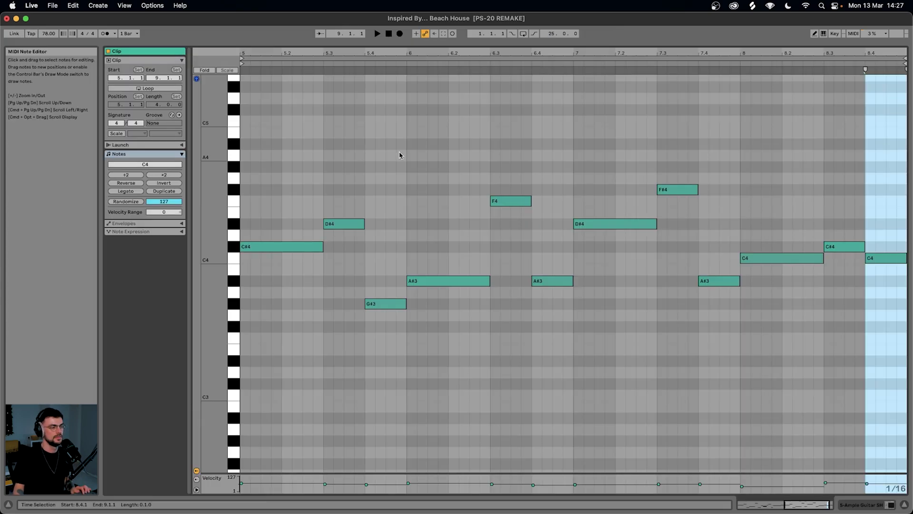
{"action": "key", "text": "space"}
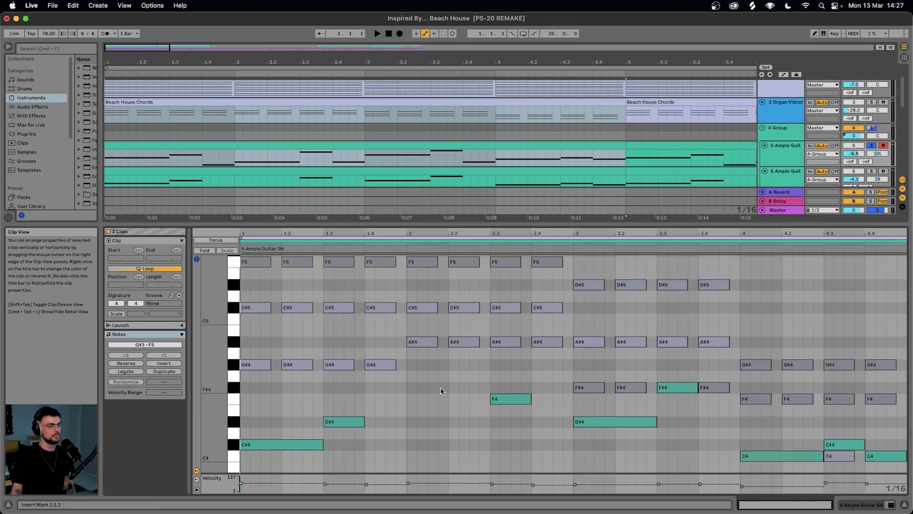
{"action": "scroll", "coordinate": [441, 391], "scroll_direction": "down", "scroll_amount": 5}
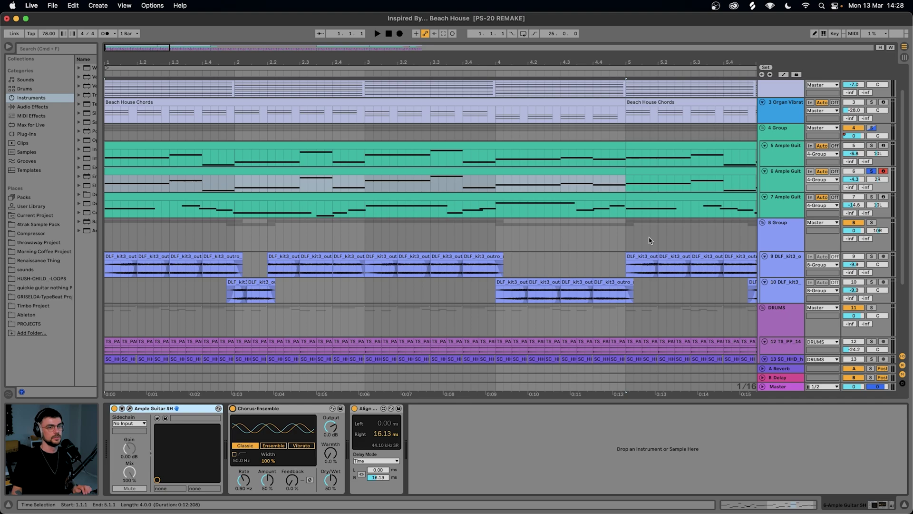
Compare the device chains of the 5 Ample Guit and 6 Ample Guit tracks
{"action": "left_click", "coordinate": [779, 163]}
{"action": "left_click", "coordinate": [780, 174]}
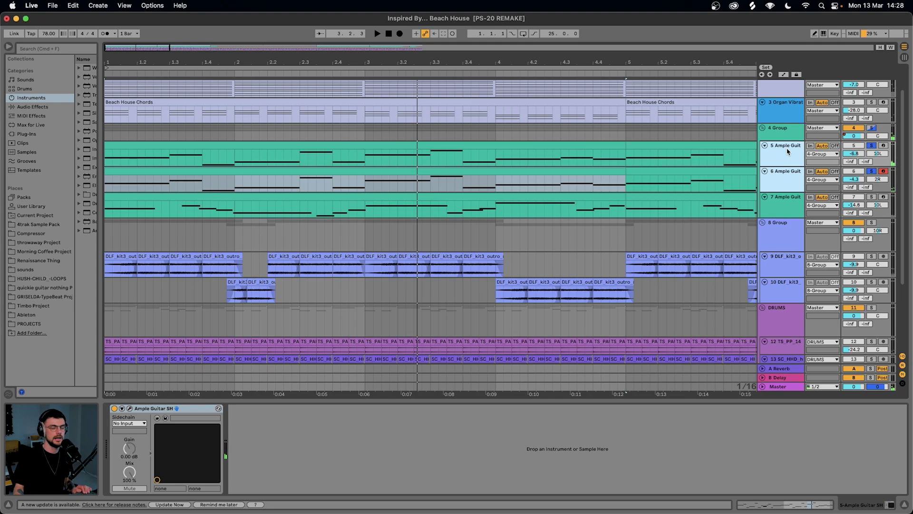
Show the MIDI notes of the 7 Ample Guit track's clip and play the part back
{"action": "left_click", "coordinate": [783, 209]}
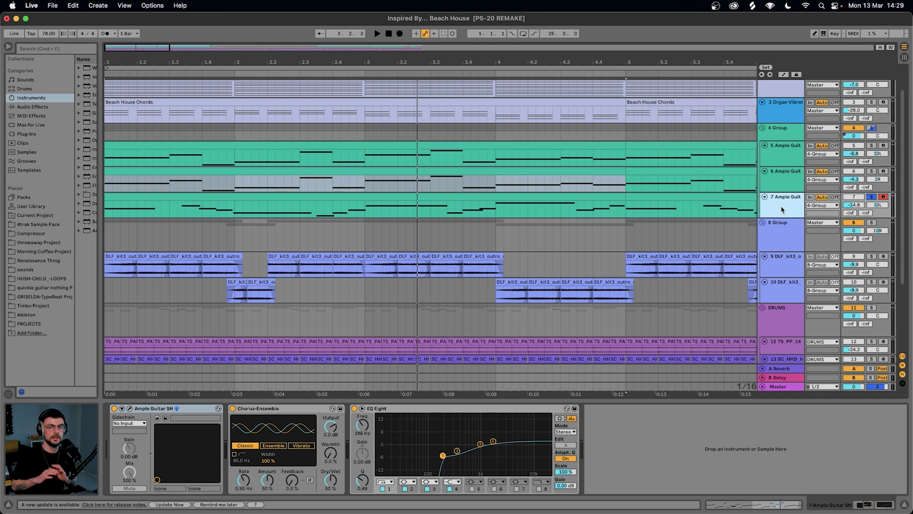
{"action": "key", "text": "shift+Tab"}
{"action": "key", "text": "space"}
{"action": "left_click", "coordinate": [604, 314]}
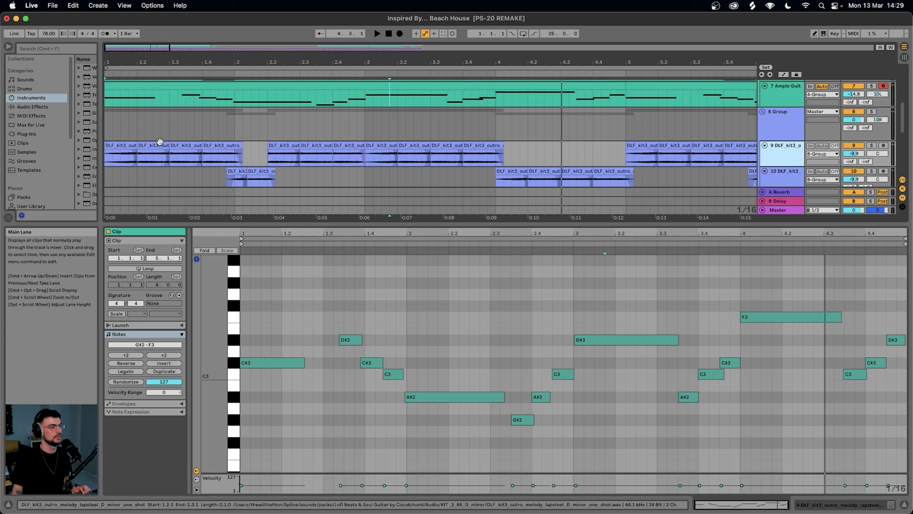
Play the lap steel one-shot clips on tracks 9 and 10, and select the clip at 4.2 on track 10
{"action": "left_click_drag", "start_coordinate": [160, 142], "coordinate": [463, 142]}
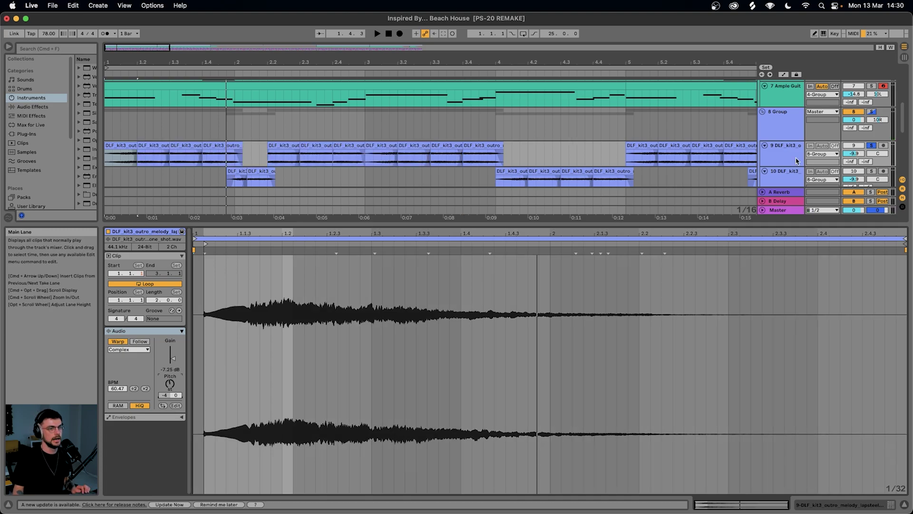
{"action": "left_click", "coordinate": [787, 174]}
{"action": "key", "text": "space"}
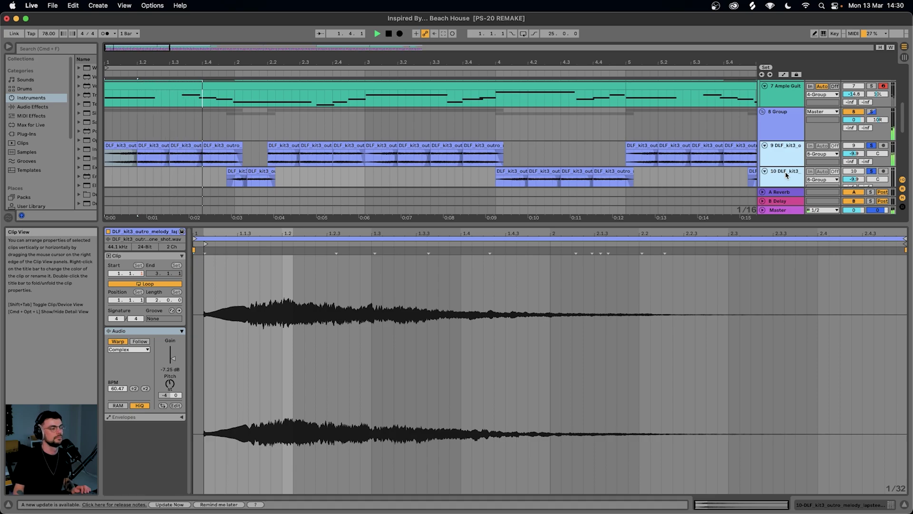
{"action": "scroll", "coordinate": [786, 175], "scroll_direction": "down", "scroll_amount": 3}
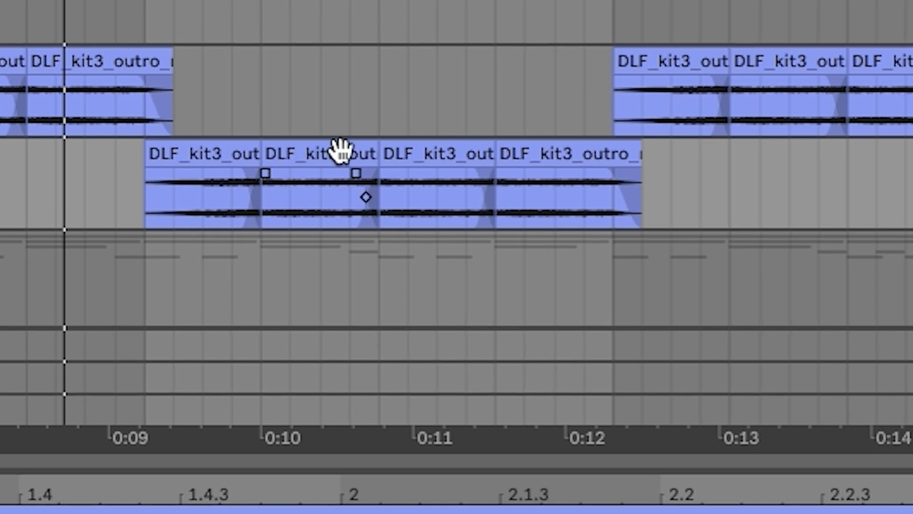
{"action": "left_click", "coordinate": [366, 159]}
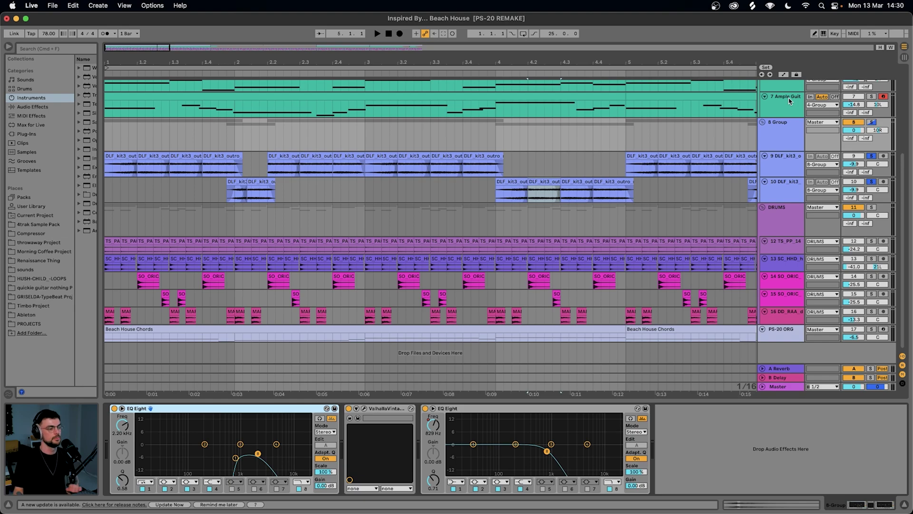
Play the lap steel group with both EQ Eights and the ValhallaVintage reverb bypassed, and re-enable all three devices
{"action": "left_click", "coordinate": [114, 408]}
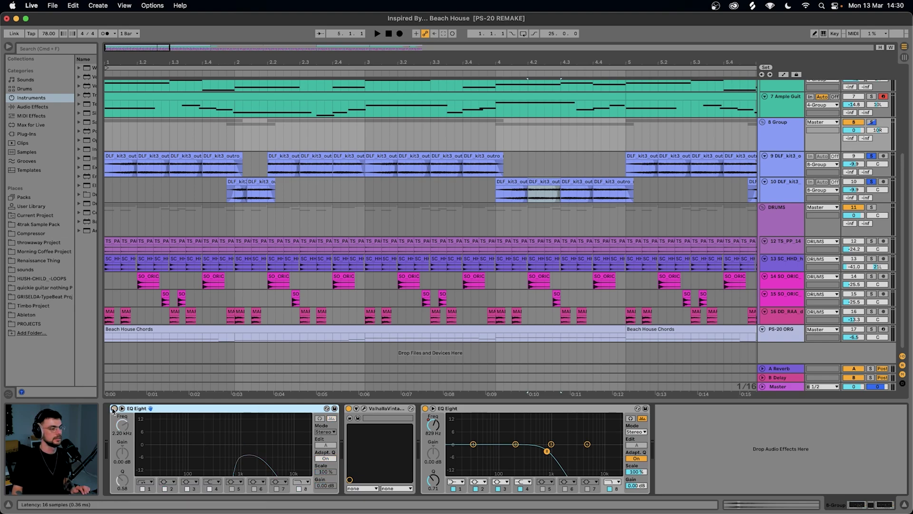
{"action": "left_click", "coordinate": [425, 408]}
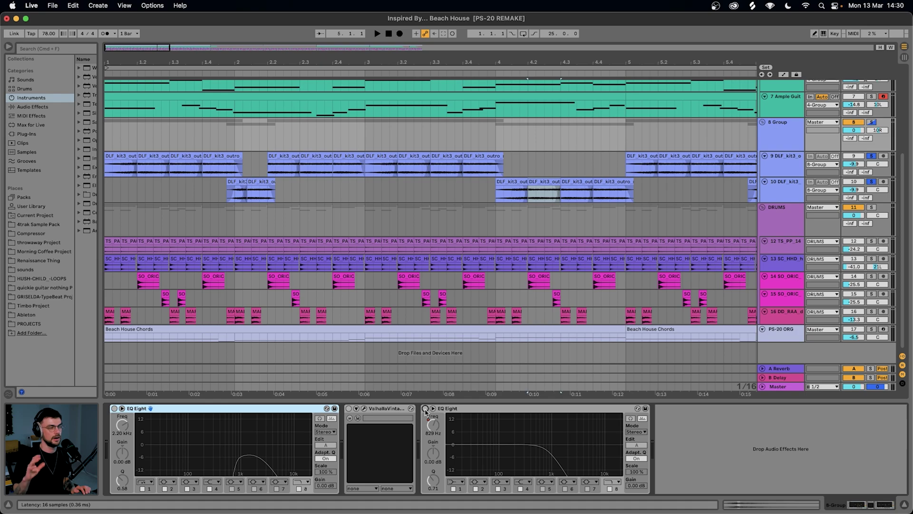
{"action": "key", "text": "space"}
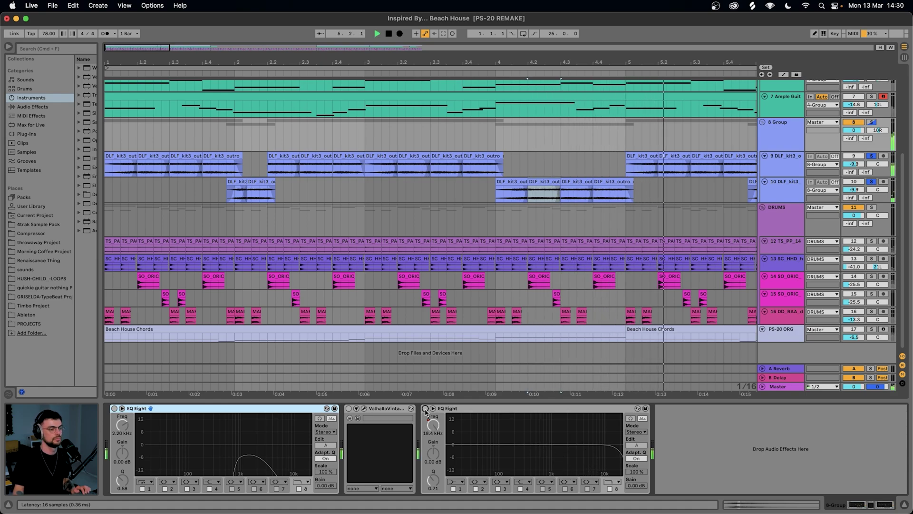
{"action": "key", "text": "space"}
{"action": "left_click", "coordinate": [426, 408]}
{"action": "left_click", "coordinate": [348, 408]}
{"action": "left_click", "coordinate": [114, 408]}
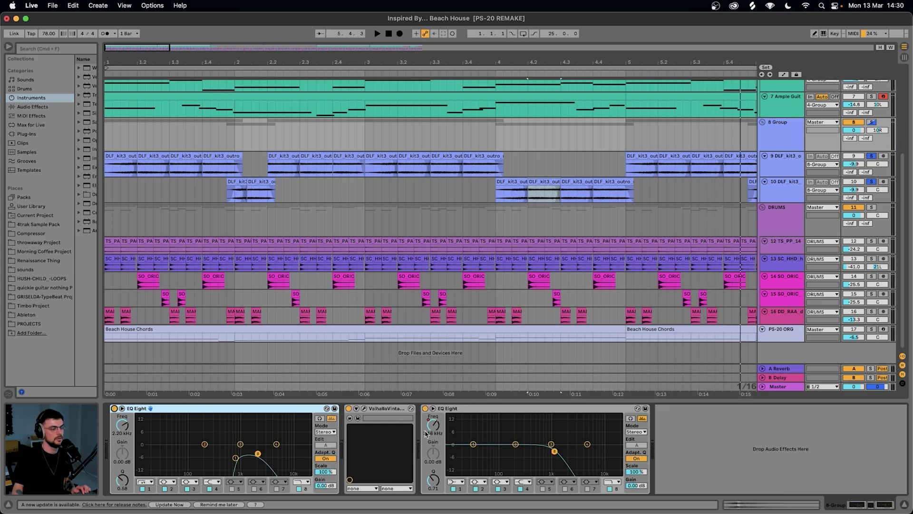
Show the automation of the second EQ Eight's band 8 frequency on the 8 Group and play the filter sweep back
{"action": "left_click_drag", "start_coordinate": [433, 426], "coordinate": [431, 425]}
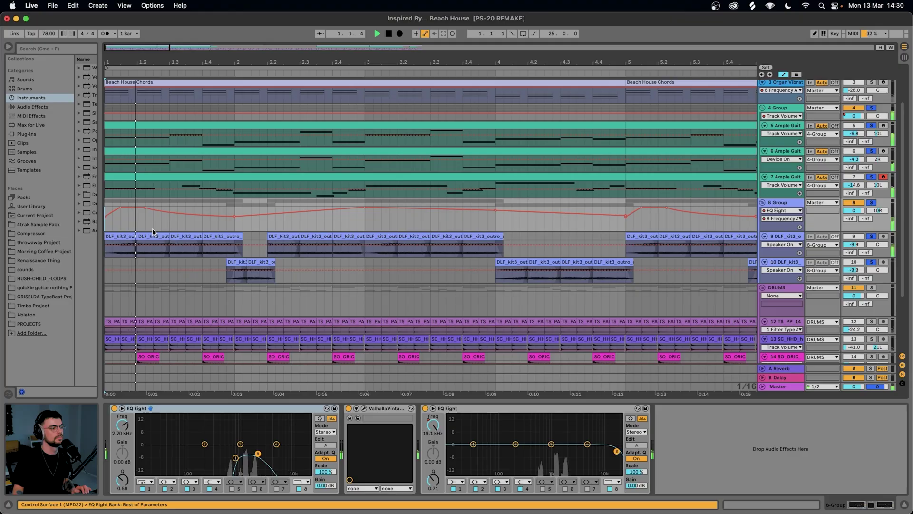
{"action": "scroll", "coordinate": [301, 224], "scroll_direction": "down", "scroll_amount": 2}
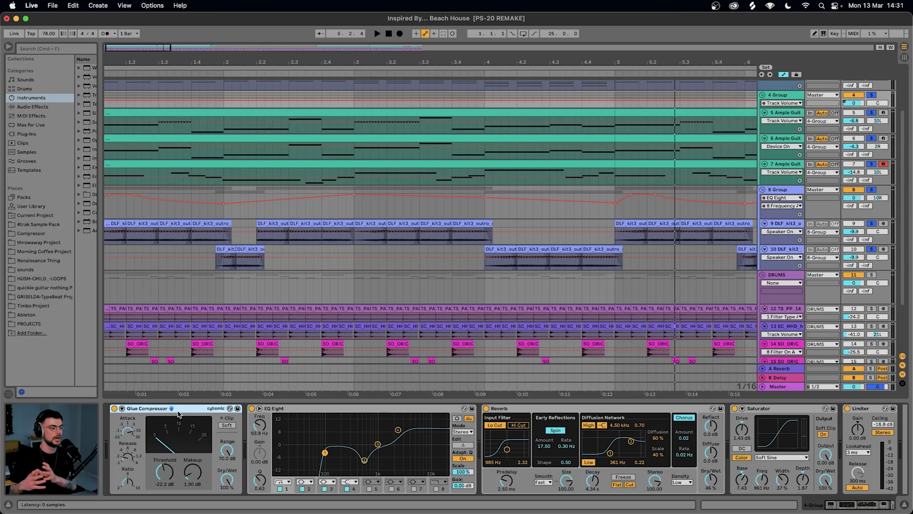
Examine the 4 Group's EQ Eight with its low-mid cut, its Reverb and Limiter, and the device chain of track 7
{"action": "left_click", "coordinate": [270, 407]}
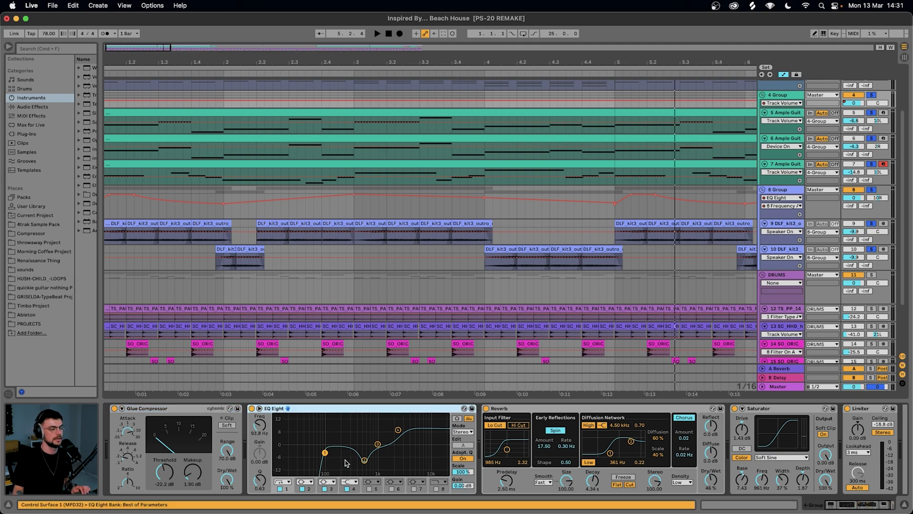
{"action": "left_click", "coordinate": [365, 461]}
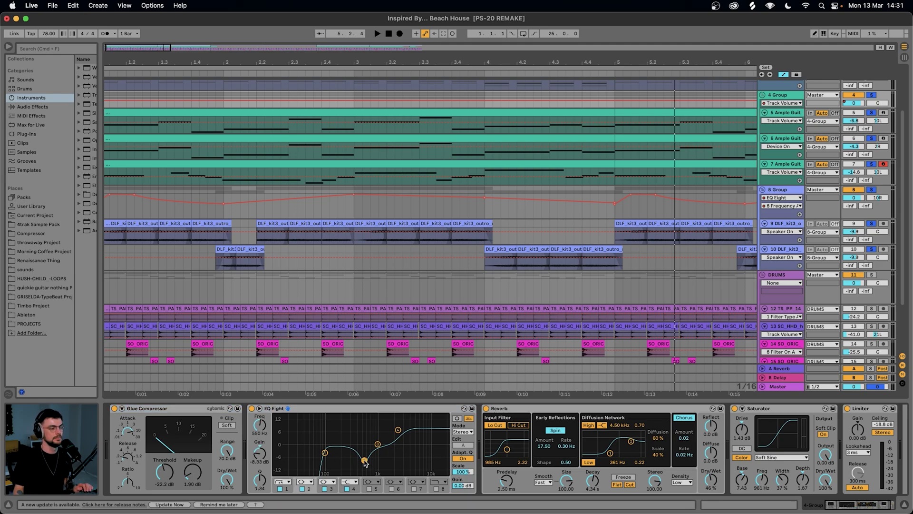
{"action": "left_click", "coordinate": [505, 409]}
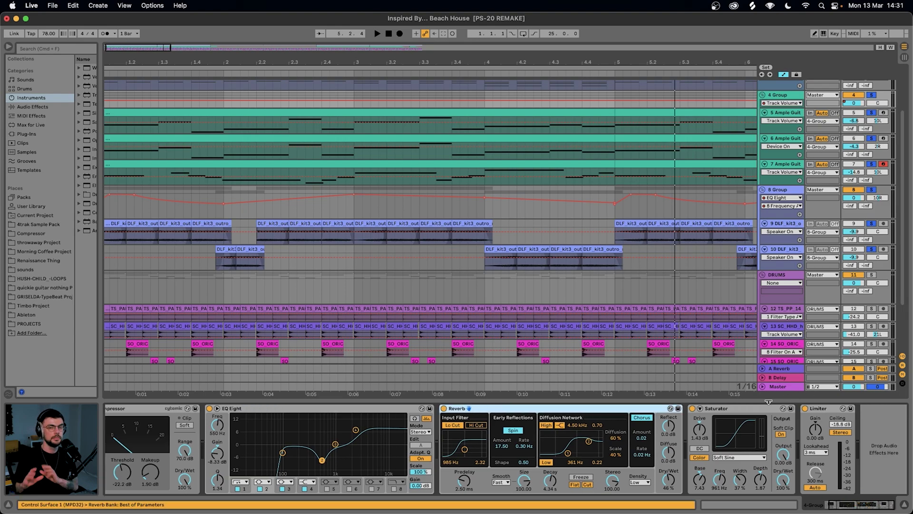
{"action": "left_click", "coordinate": [815, 410]}
{"action": "left_click", "coordinate": [781, 165]}
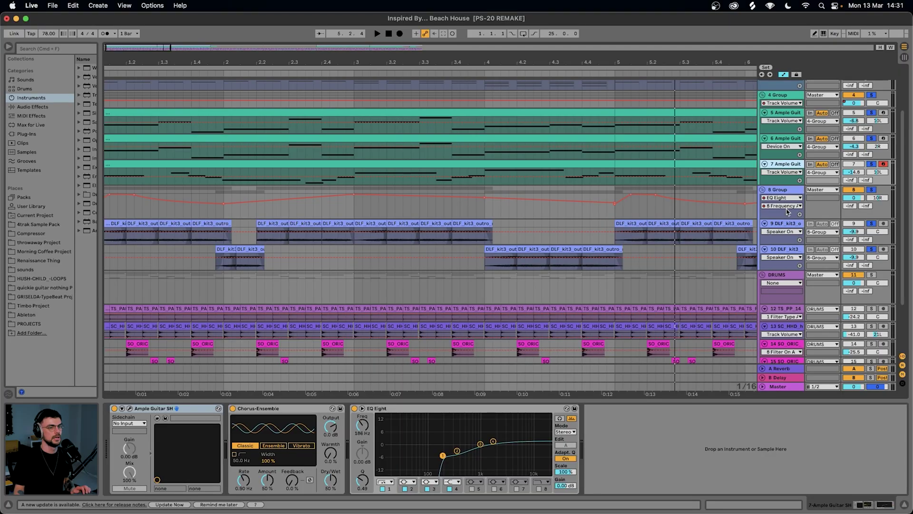
Play the soloed guitar and lap steel groups together, and solo the DRUMS group
{"action": "scroll", "coordinate": [761, 112], "scroll_direction": "down", "scroll_amount": 5}
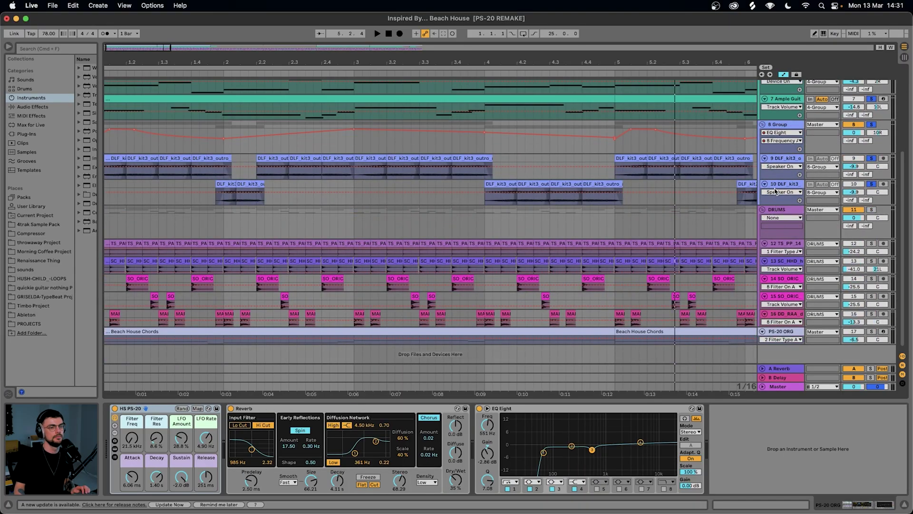
{"action": "left_click", "coordinate": [776, 184]}
{"action": "scroll", "coordinate": [775, 183], "scroll_direction": "up", "scroll_amount": 10}
{"action": "key", "text": "space"}
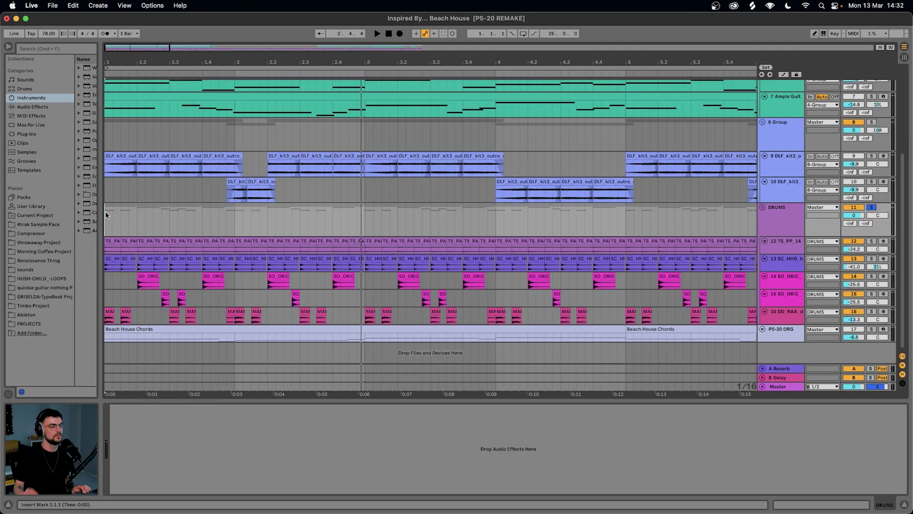
Solo ride cymbal track 12 and play it from its first clip
{"action": "left_click", "coordinate": [111, 241]}
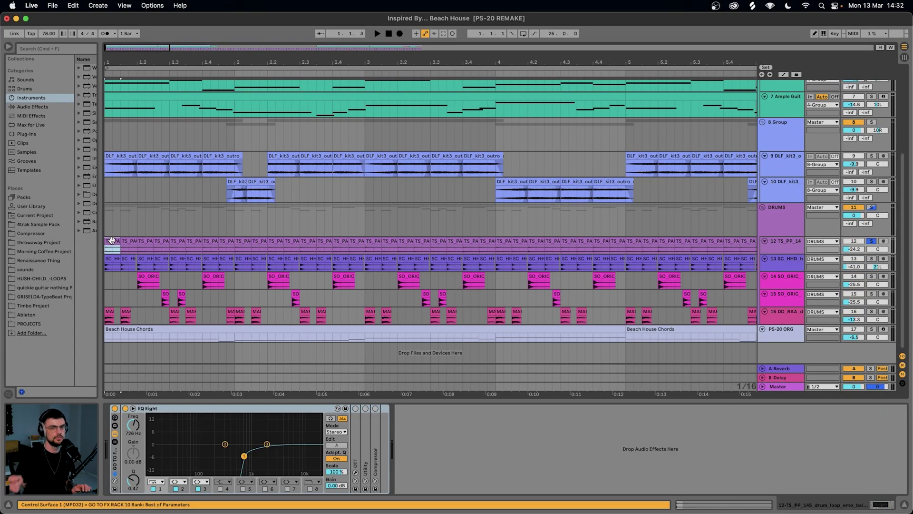
{"action": "key", "text": "space"}
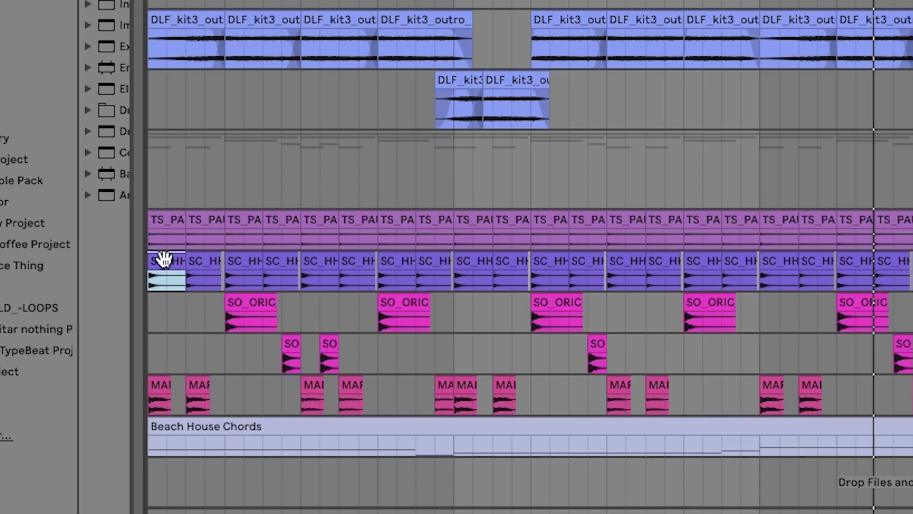
Try extending the start of the second open hi-hat clip on track 13, play it back, and undo the extension
{"action": "key", "text": "space"}
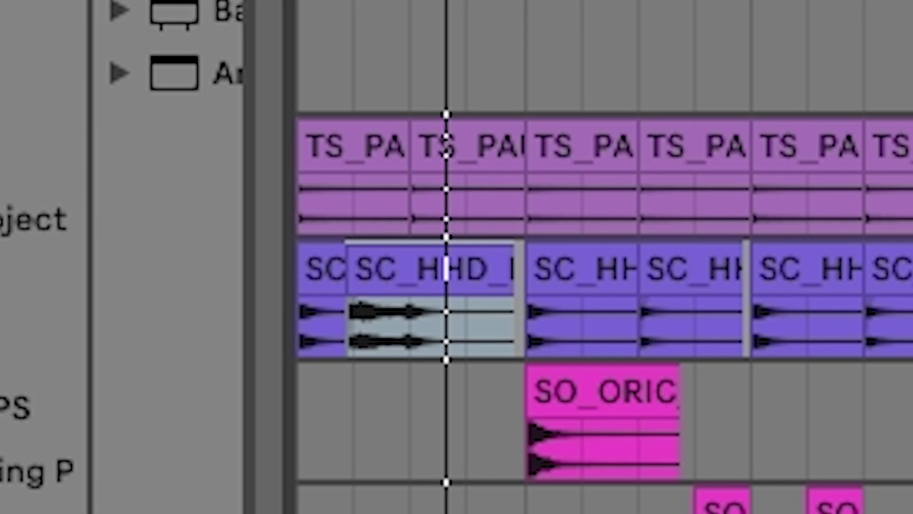
{"action": "key", "text": "space"}
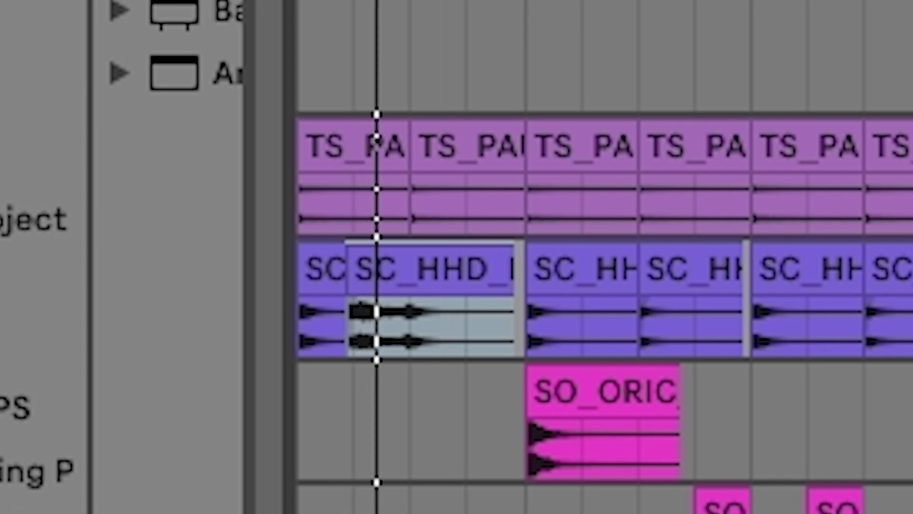
{"action": "key", "text": "space"}
{"action": "key", "text": "ctrl+z"}
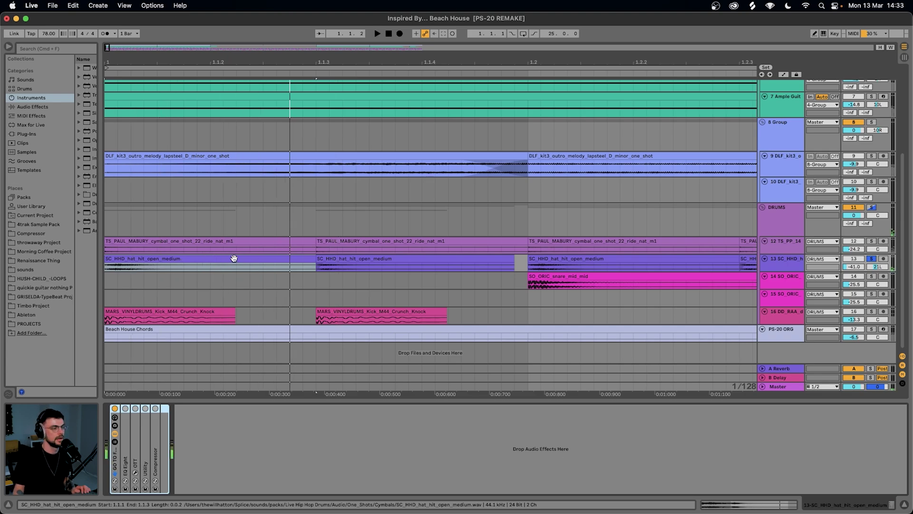
Select the second open hi-hat clip, and play ride track 12 and hi-hat track 13 soloed together
{"action": "left_click", "coordinate": [332, 258]}
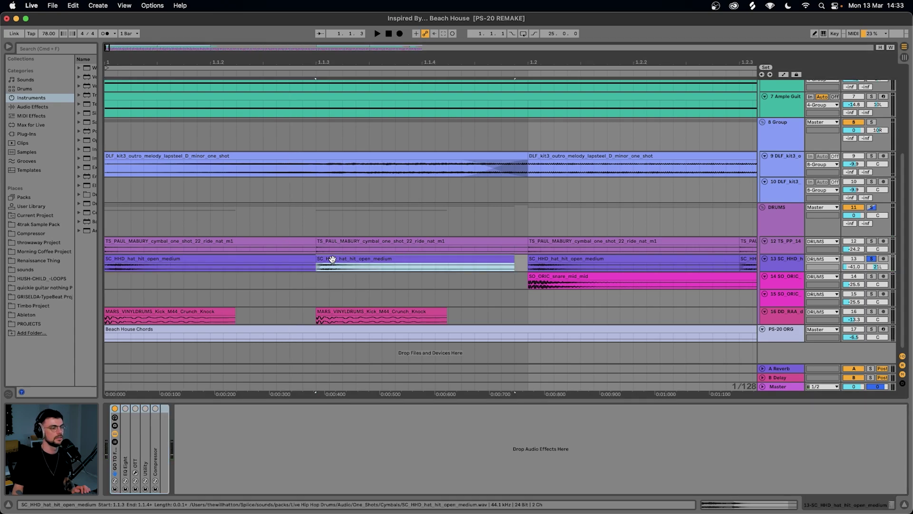
{"action": "key", "text": "minus"}
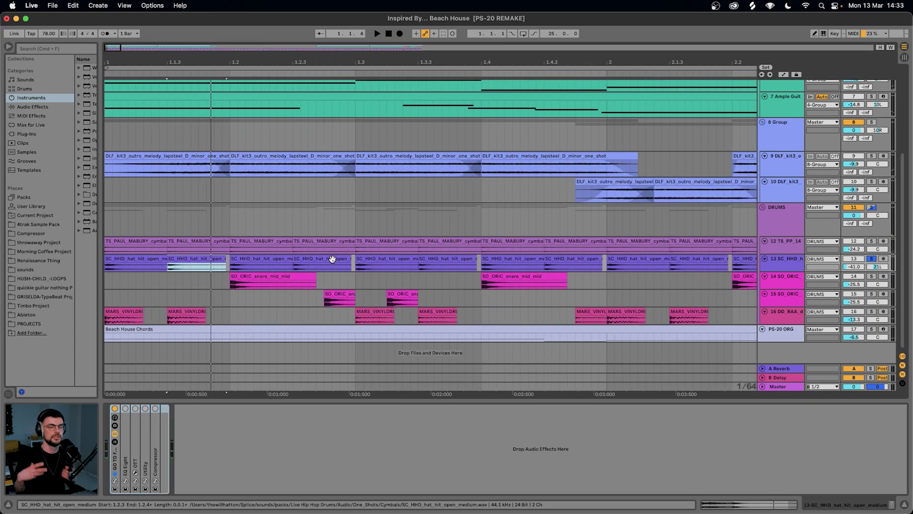
{"action": "left_click", "coordinate": [789, 253]}
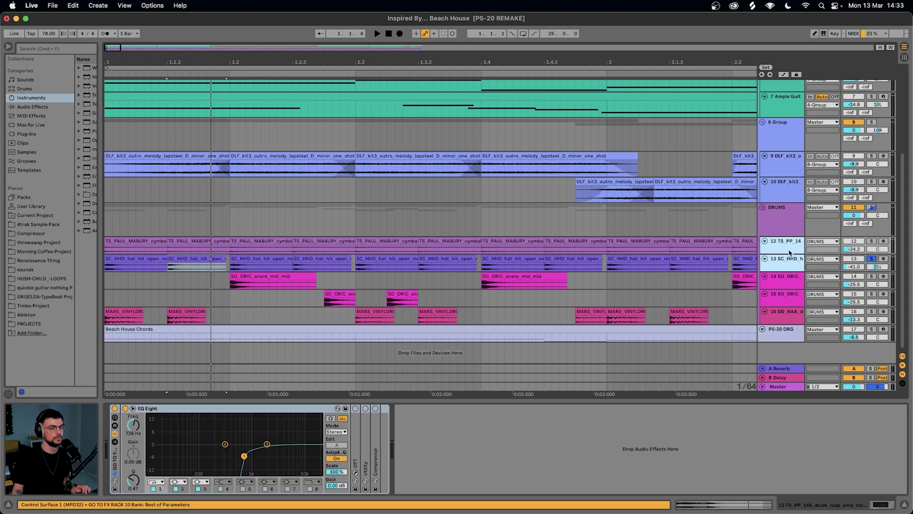
{"action": "key", "text": "space"}
{"action": "key", "text": "minus"}
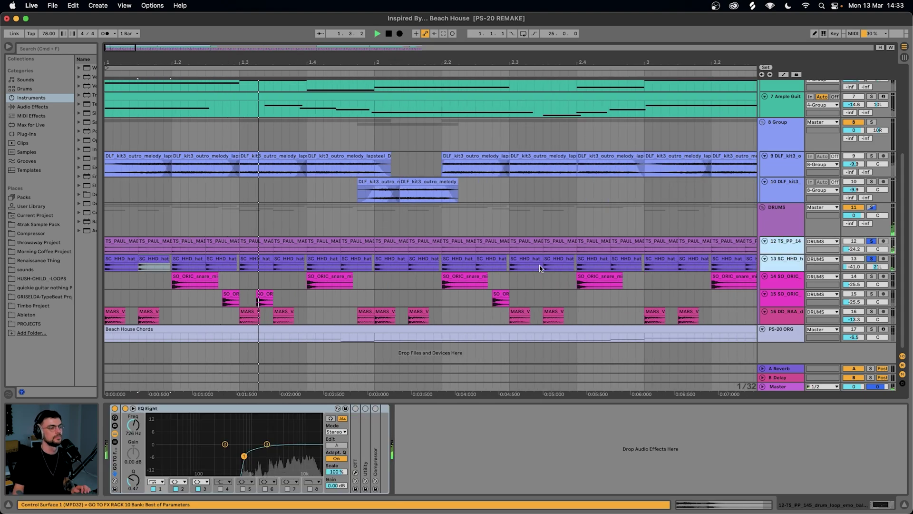
Solo snare track 14 and play it from its first clip at 1.2
{"action": "left_click", "coordinate": [790, 287]}
{"action": "left_click", "coordinate": [191, 279]}
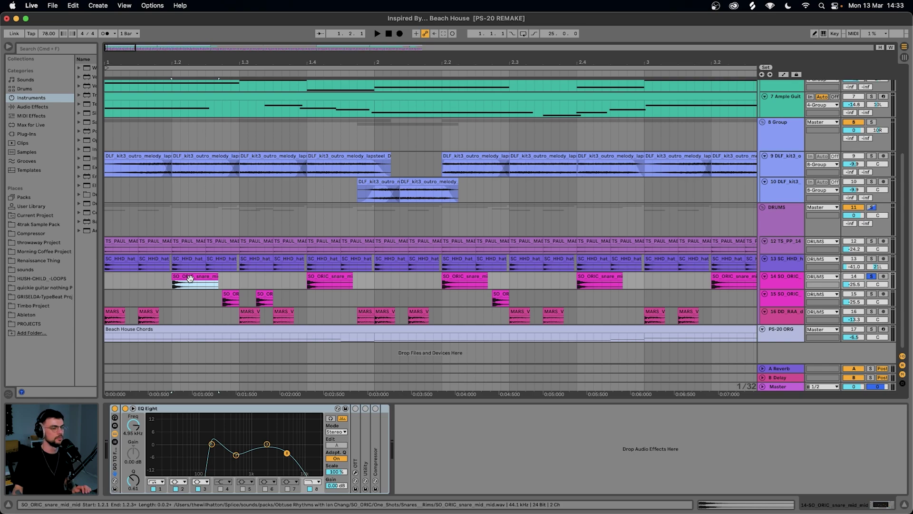
{"action": "key", "text": "space"}
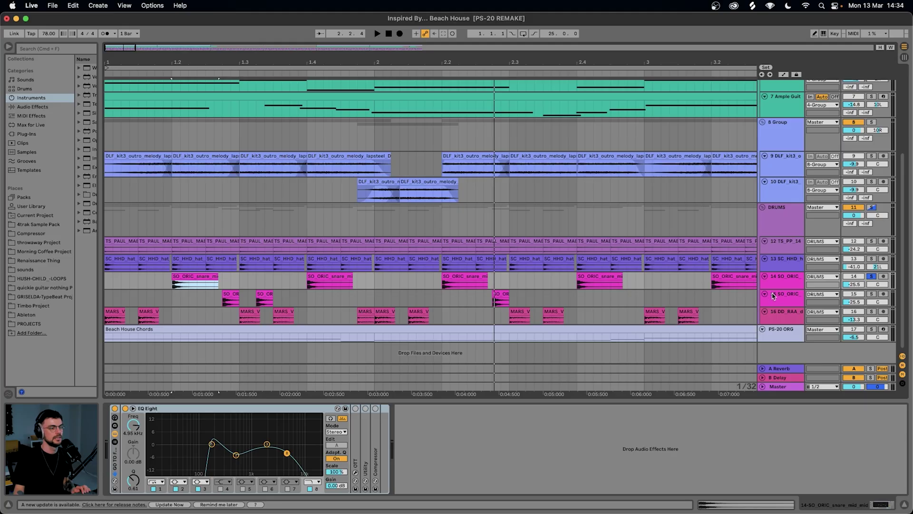
Check the EQ Eight on snare track 15 and open the track's first clip at 1.2.4
{"action": "left_click", "coordinate": [772, 296]}
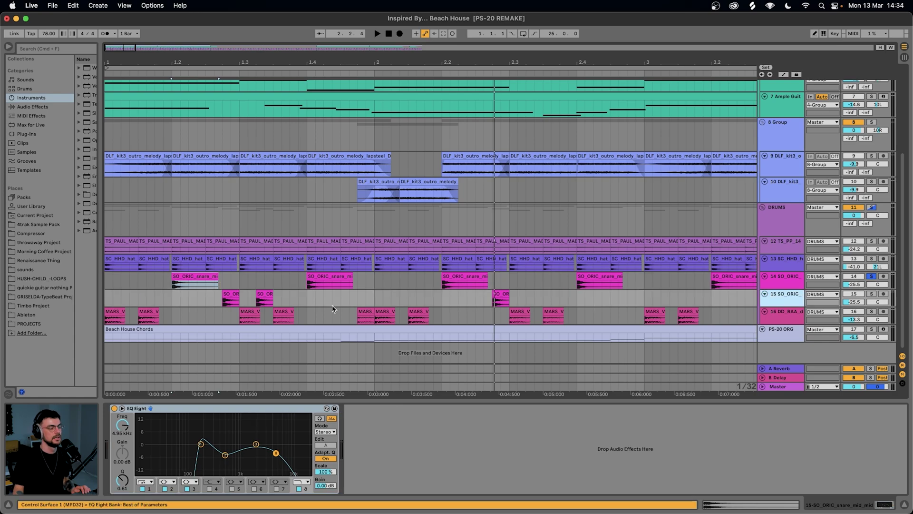
{"action": "left_click", "coordinate": [222, 293]}
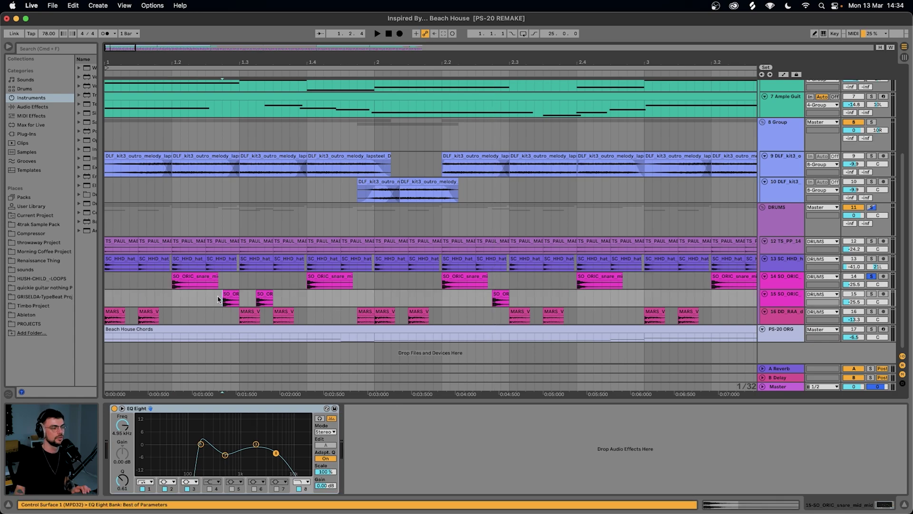
{"action": "double_click", "coordinate": [231, 297]}
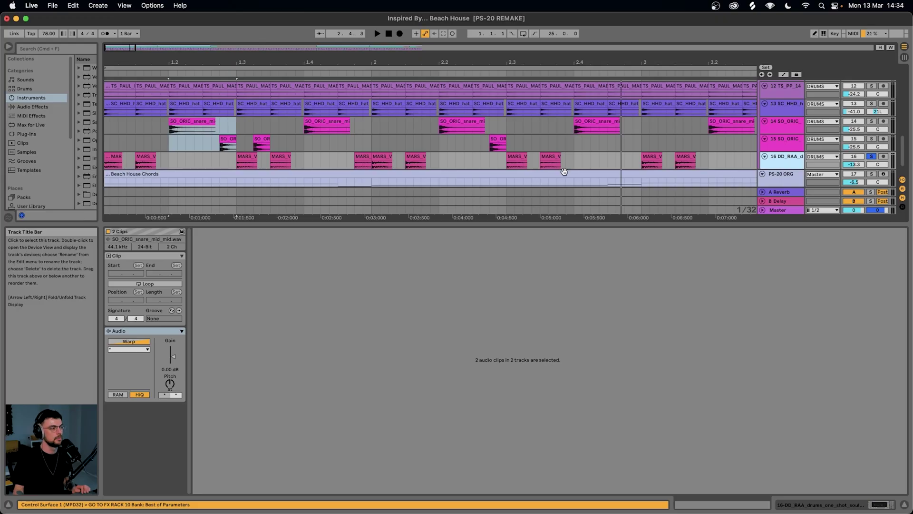
Compare the gain of the kick clips at 1.1, 1.4.4 and 2.1 on track 16, and play all the drum tracks together
{"action": "scroll", "coordinate": [240, 167], "scroll_direction": "left", "scroll_amount": 1}
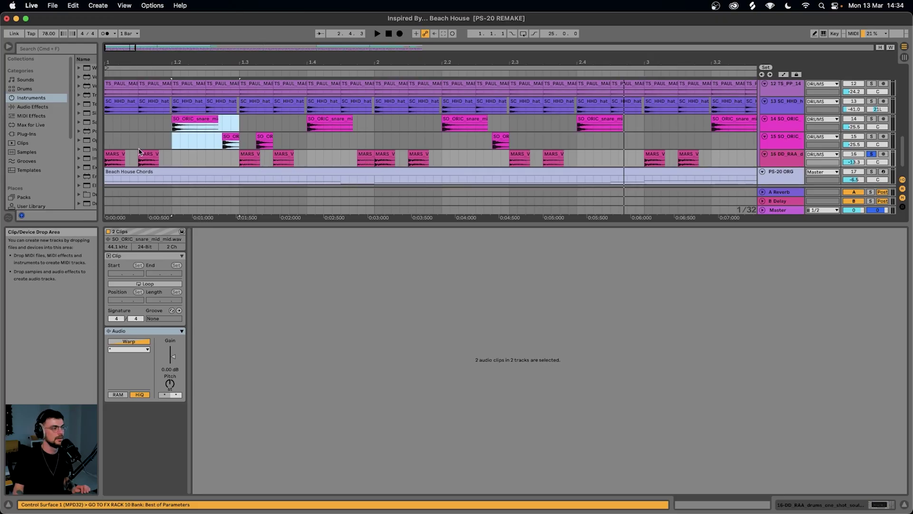
{"action": "left_click", "coordinate": [119, 154]}
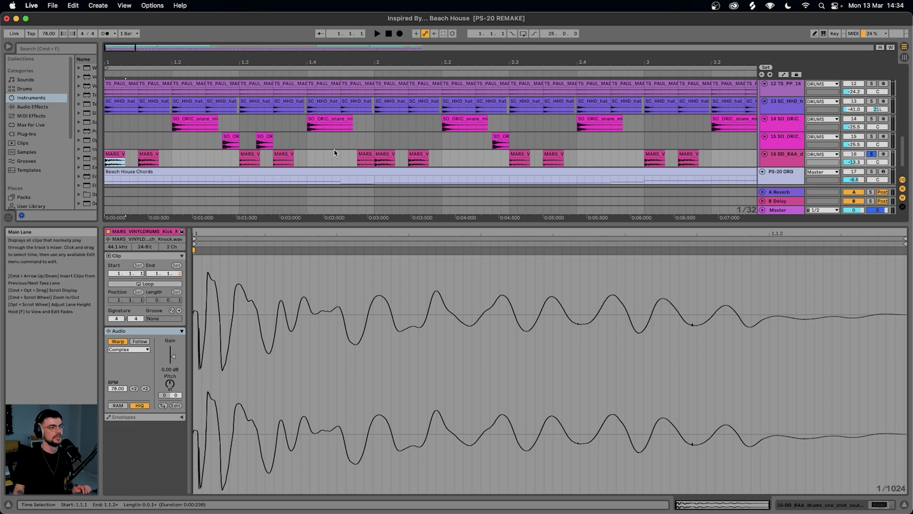
{"action": "left_click", "coordinate": [363, 160]}
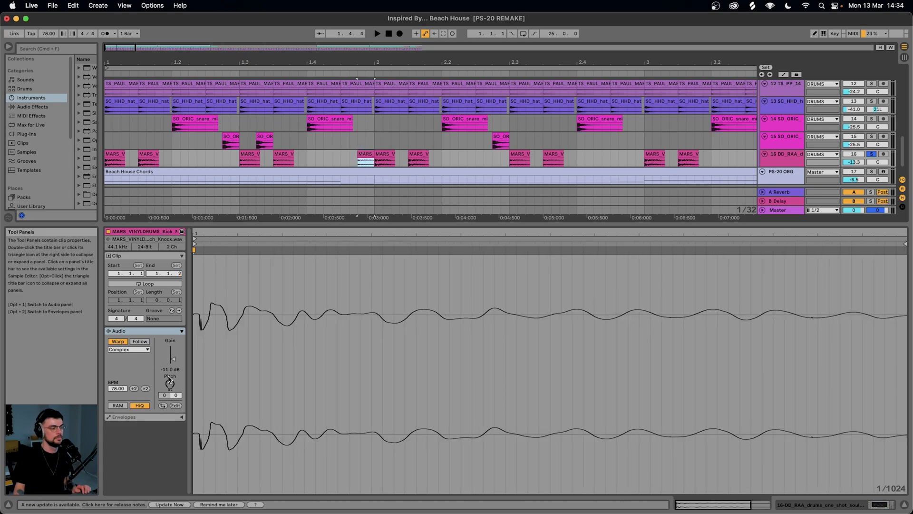
{"action": "left_click", "coordinate": [384, 154]}
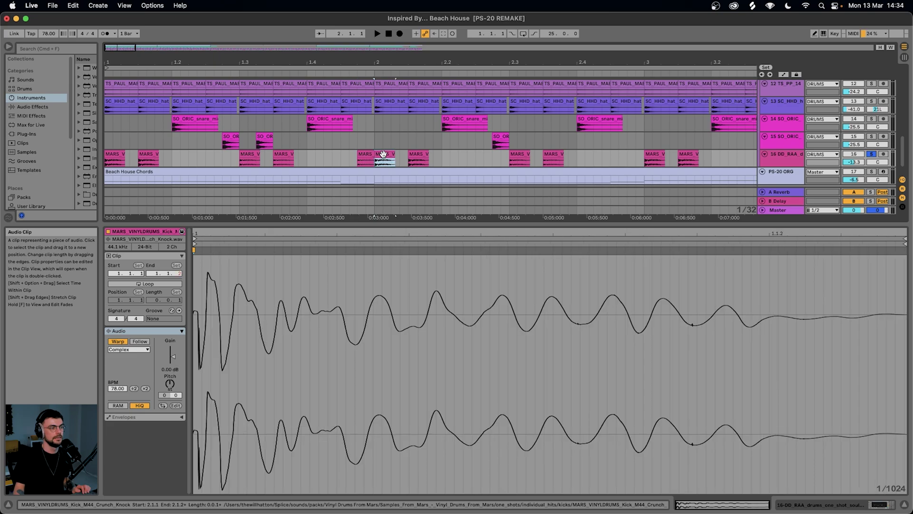
{"action": "left_click", "coordinate": [369, 154]}
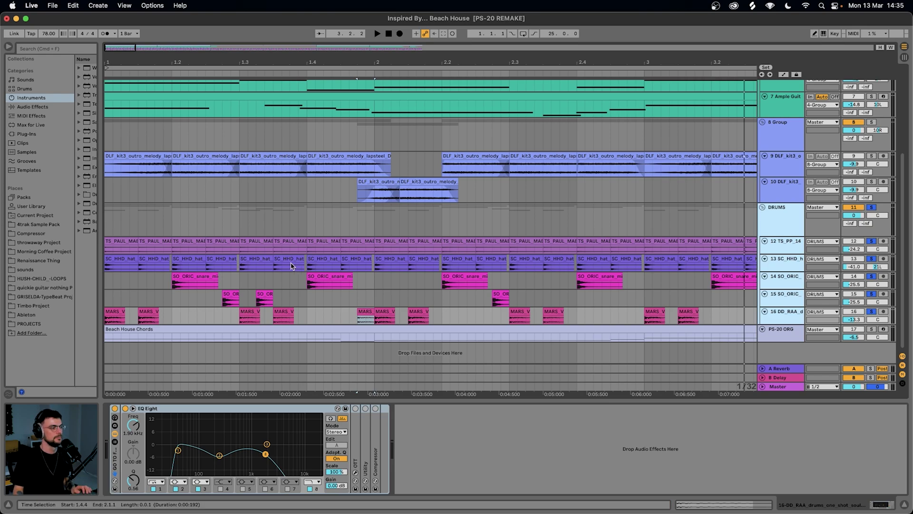
{"action": "key", "text": "space"}
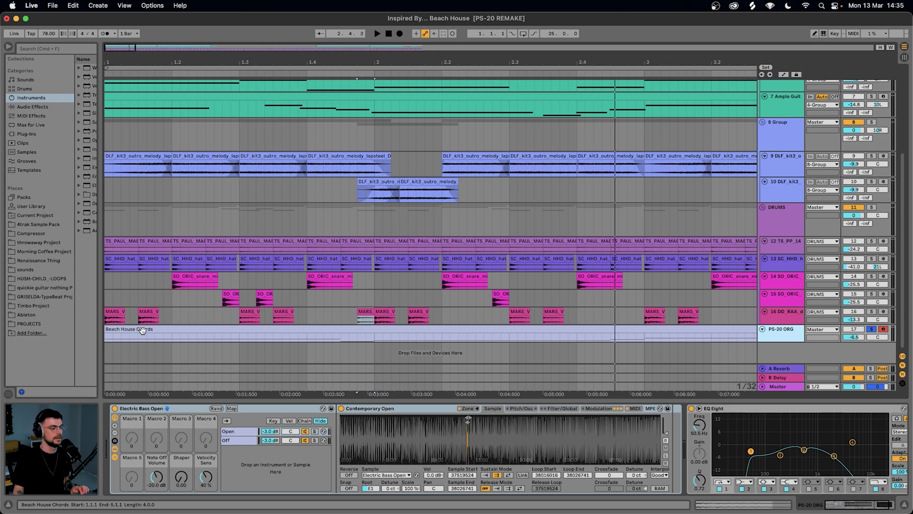
Open the Beach House Chords clip on the PS-20 ORG bass track and examine its first two C#2 notes
{"action": "double_click", "coordinate": [141, 330]}
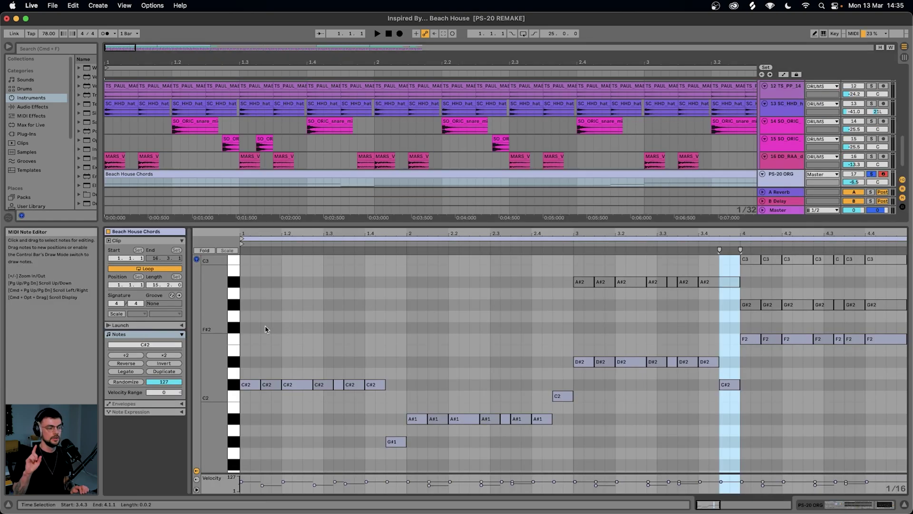
{"action": "left_click_drag", "start_coordinate": [250, 318], "coordinate": [246, 414]}
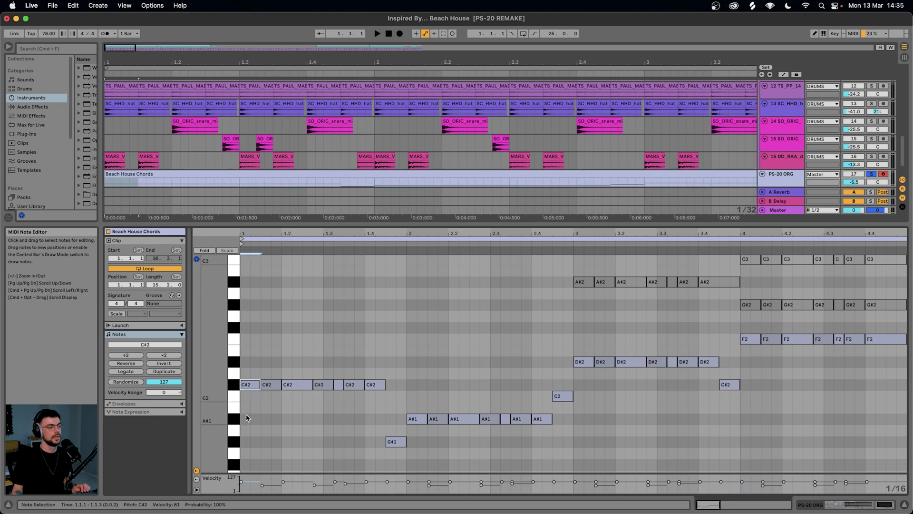
{"action": "left_click_drag", "start_coordinate": [265, 356], "coordinate": [264, 392]}
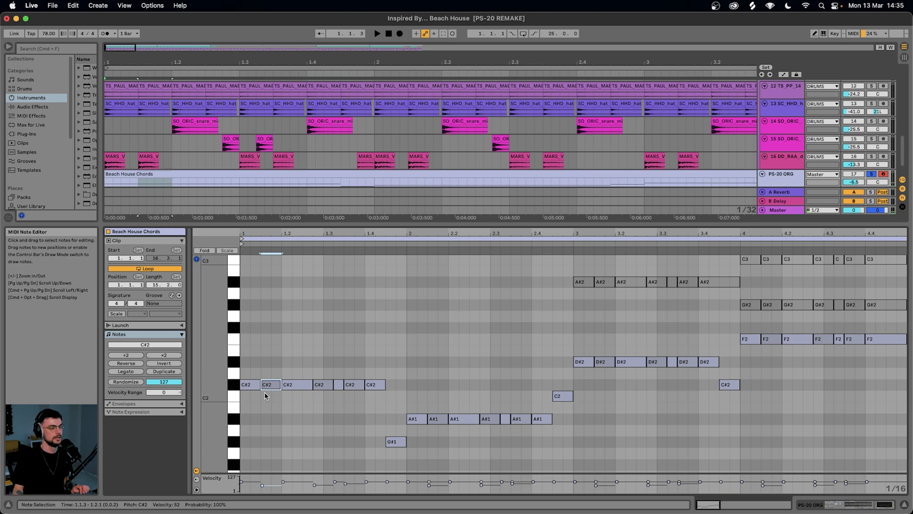
Play the PS-20 ORG bass track's first Beach House Chords clip and examine its notes through bar 4
{"action": "left_click", "coordinate": [173, 174]}
{"action": "key", "text": "space"}
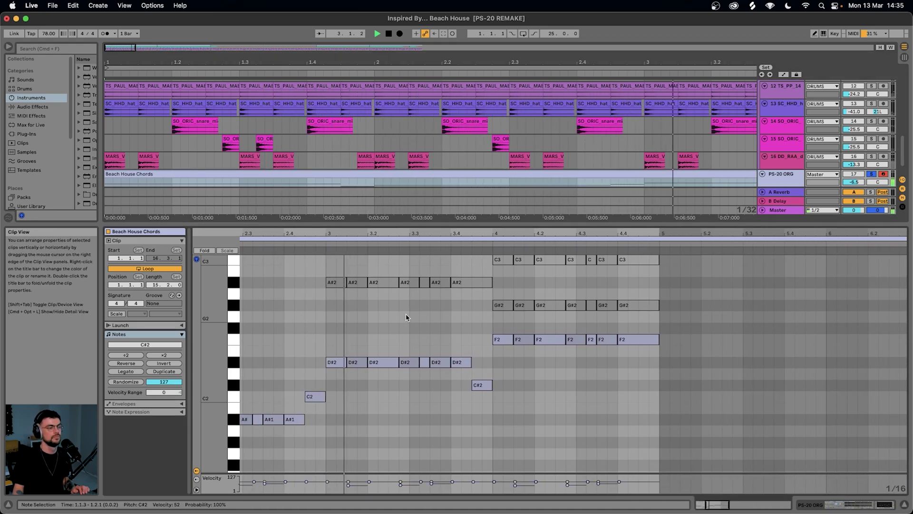
{"action": "scroll", "coordinate": [406, 317], "scroll_direction": "down", "scroll_amount": 3}
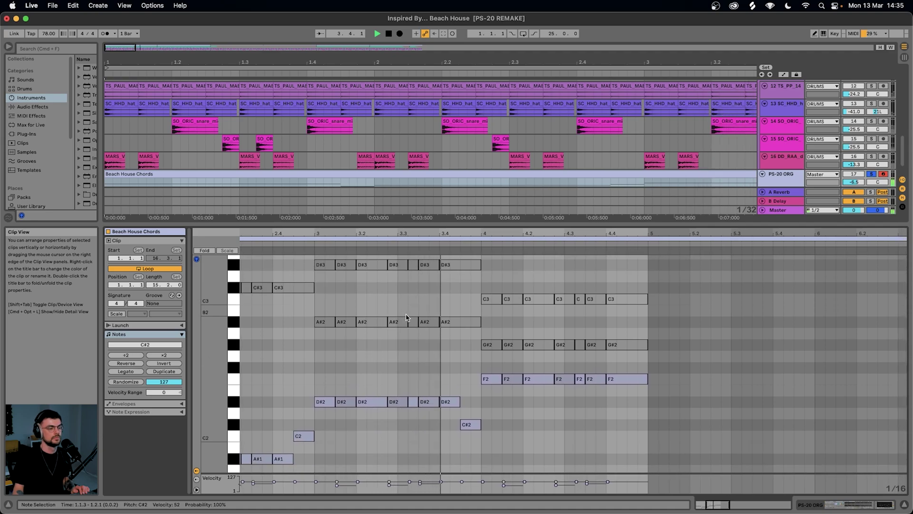
{"action": "left_click_drag", "start_coordinate": [607, 364], "coordinate": [316, 261]}
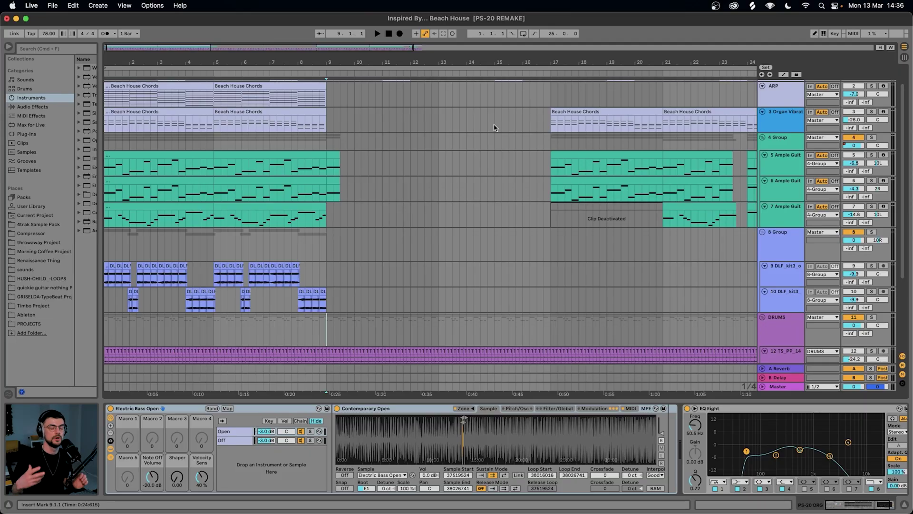
Open the Beach House Chords clip at bar 9 on the PS-20 ORG bass track and play its busier note pattern
{"action": "scroll", "coordinate": [493, 127], "scroll_direction": "down", "scroll_amount": 5}
{"action": "double_click", "coordinate": [346, 327]}
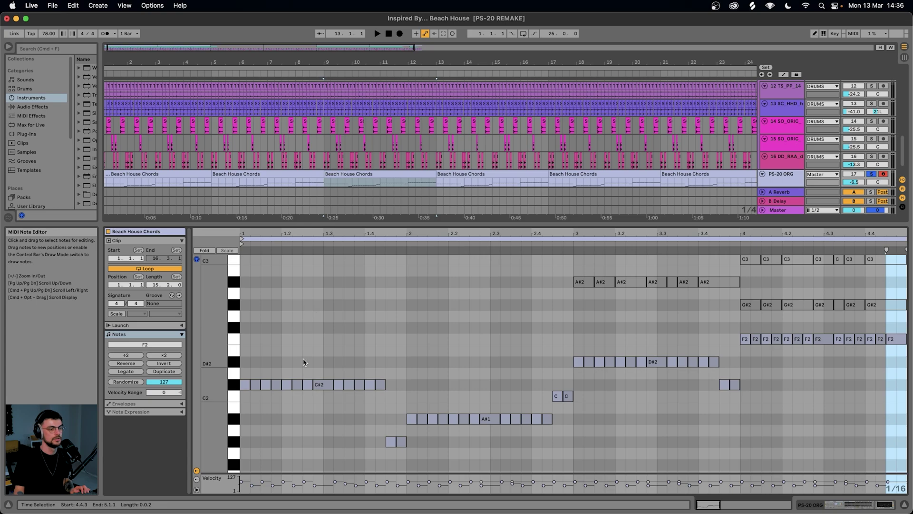
{"action": "key", "text": "space"}
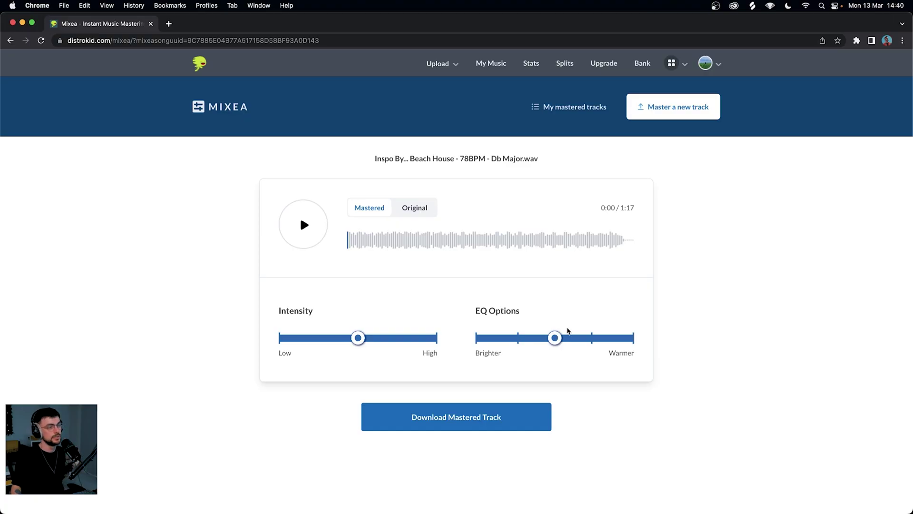
In Mixea in Chrome, play the original version of the Beach House track and compare it with the mastered version
{"action": "left_click", "coordinate": [414, 208]}
{"action": "left_click", "coordinate": [292, 230]}
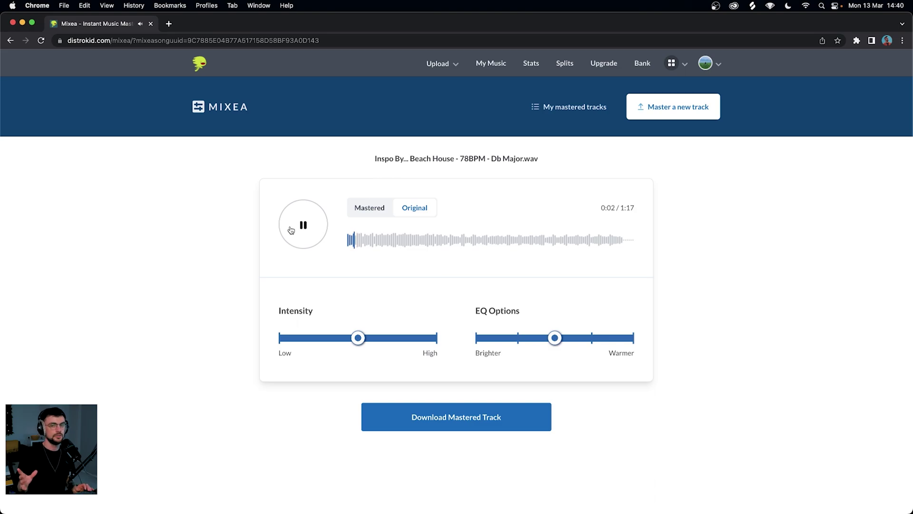
{"action": "left_click", "coordinate": [370, 213]}
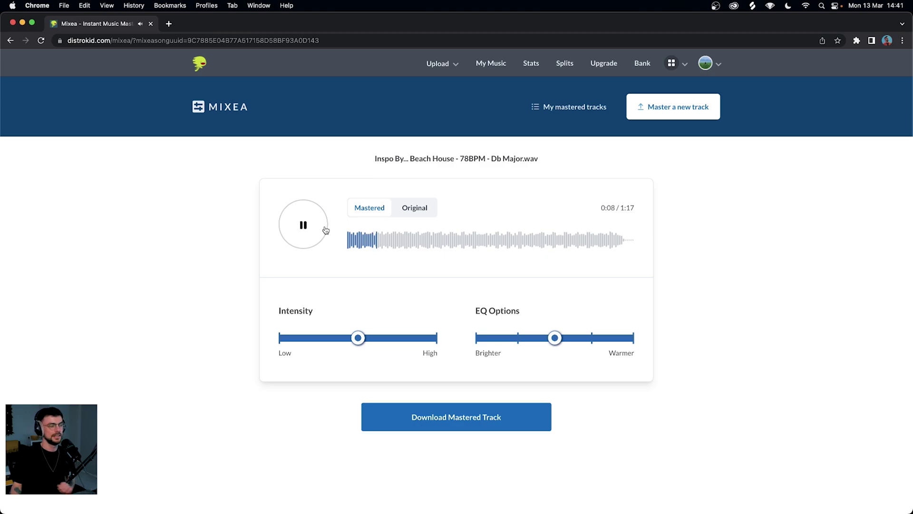
Set the master's Intensity to the middle and its EQ Options one notch from the middle towards Warmer
{"action": "mouse_move", "coordinate": [357, 338]}
{"action": "left_mouse_down"}
{"action": "mouse_move", "coordinate": [285, 339]}
{"action": "mouse_move", "coordinate": [428, 343]}
{"action": "mouse_move", "coordinate": [372, 343]}
{"action": "left_mouse_up"}
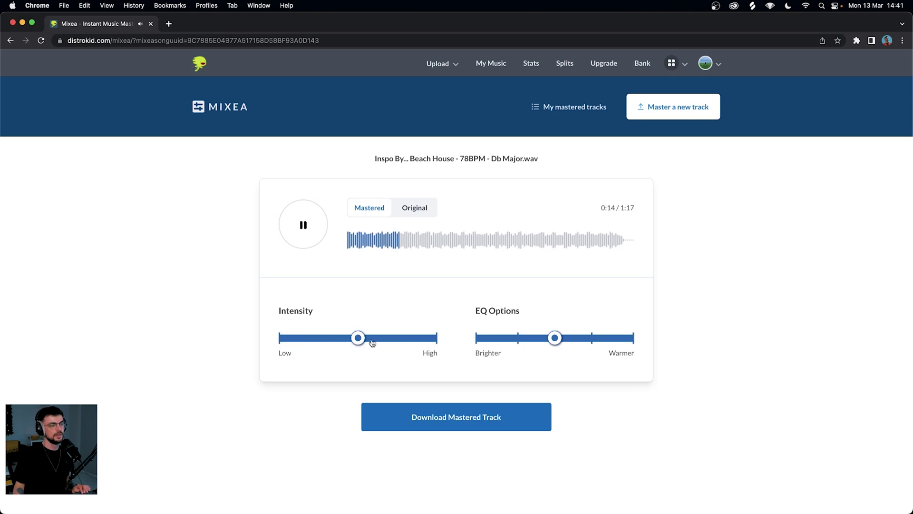
{"action": "left_click_drag", "start_coordinate": [554, 338], "coordinate": [596, 342]}
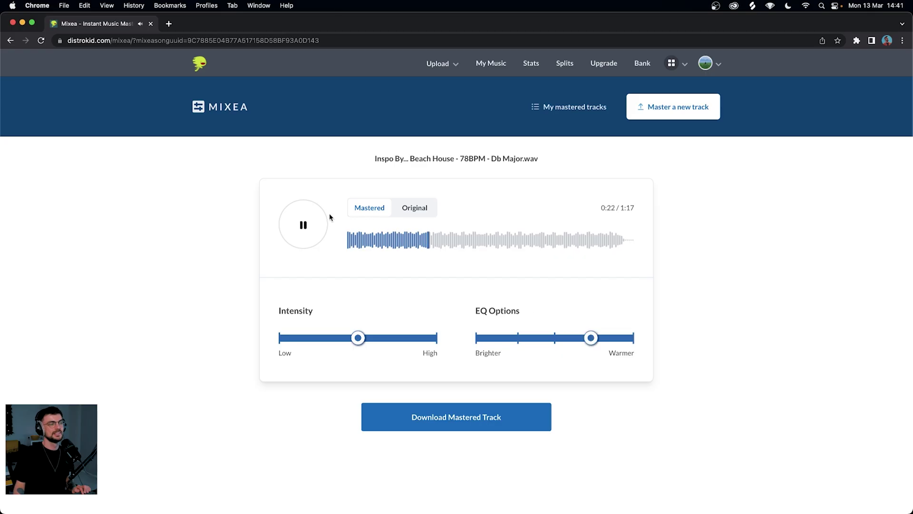